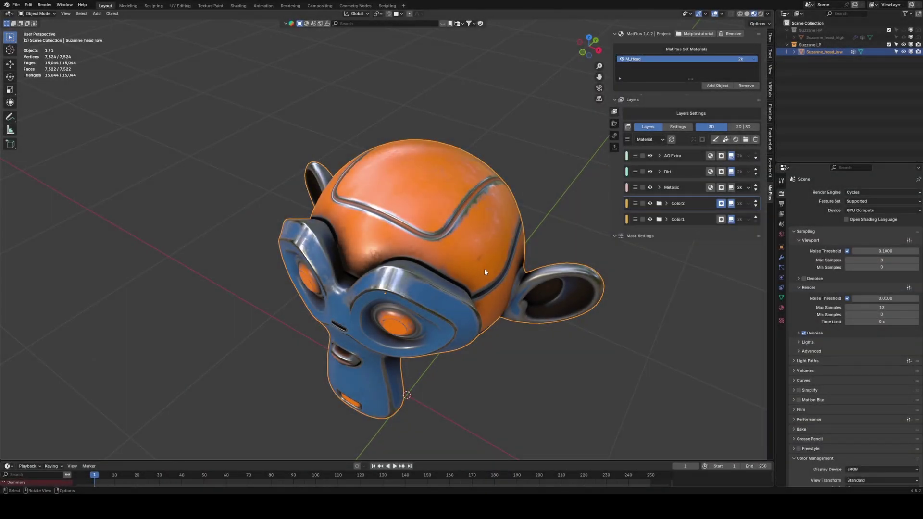
Add a new fill layer directly above the Color2 folder and give it a black mask.
mouse_move(484, 269)
middle_down()
mouse_move(486, 254)
mouse_move(471, 251)
mouse_move(469, 265)
mouse_move(473, 234)
mouse_move(479, 253)
middle_up()
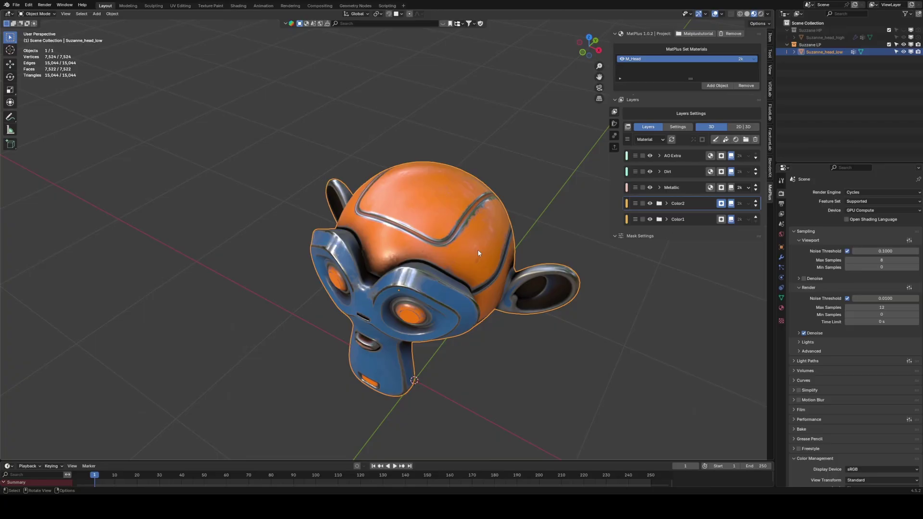
key(KP_7)
scroll(477, 249, up, 5)
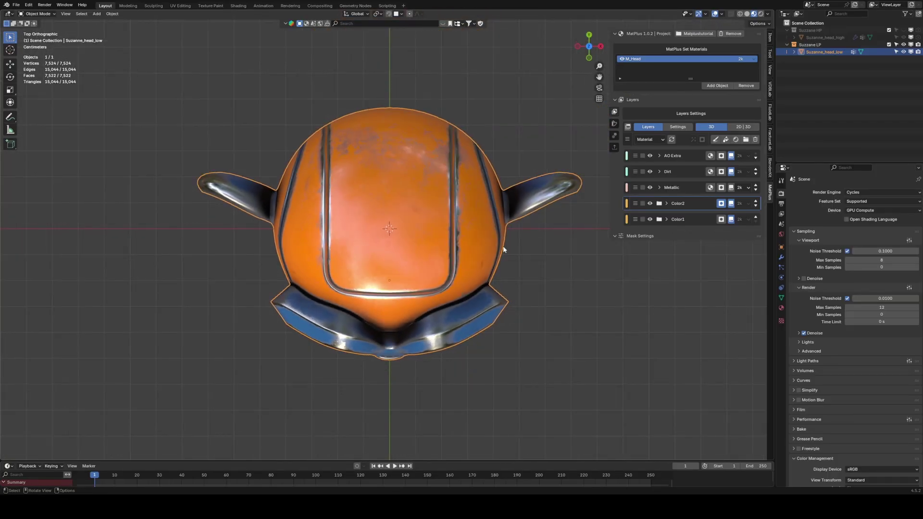
click(725, 140)
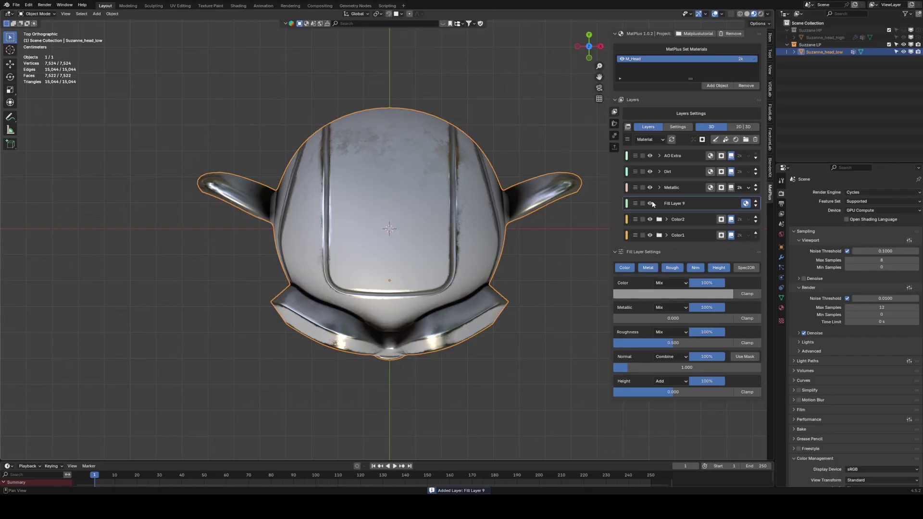
click(701, 139)
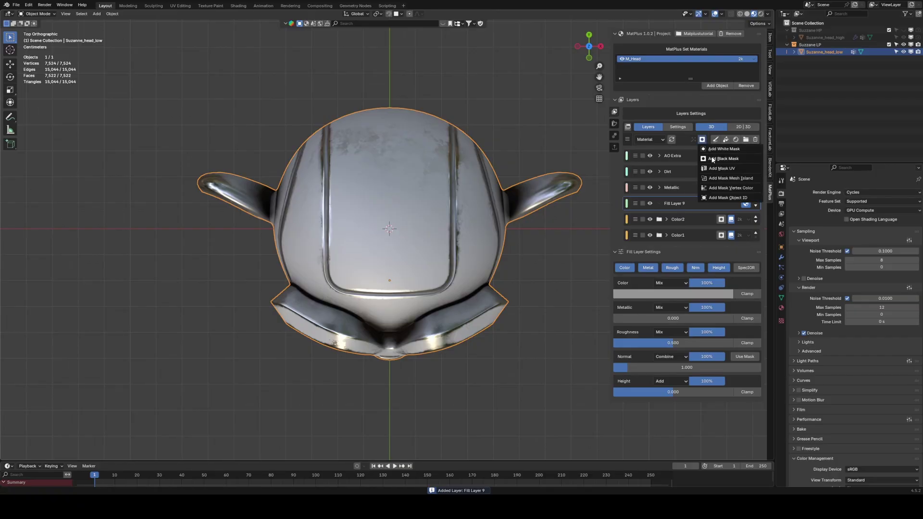
click(712, 159)
Add a paint effect to the new fill layer's black mask.
click(693, 140)
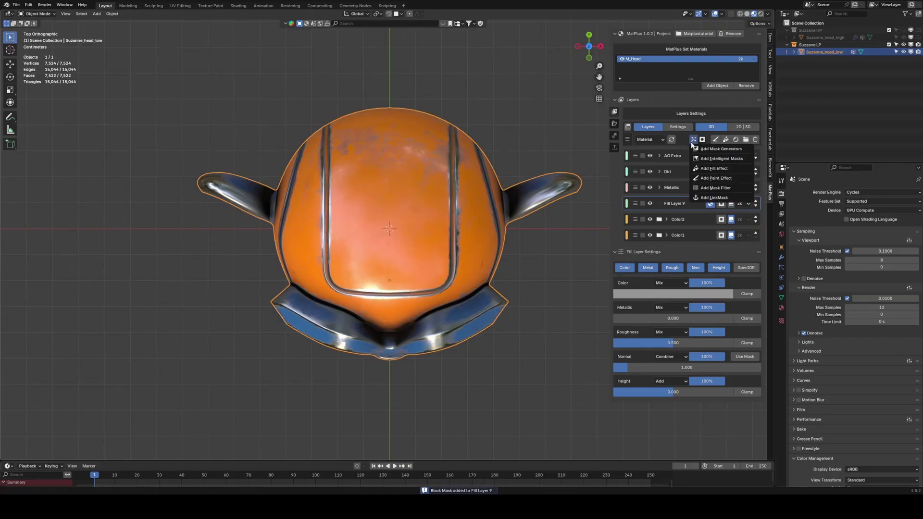
click(702, 177)
click(694, 192)
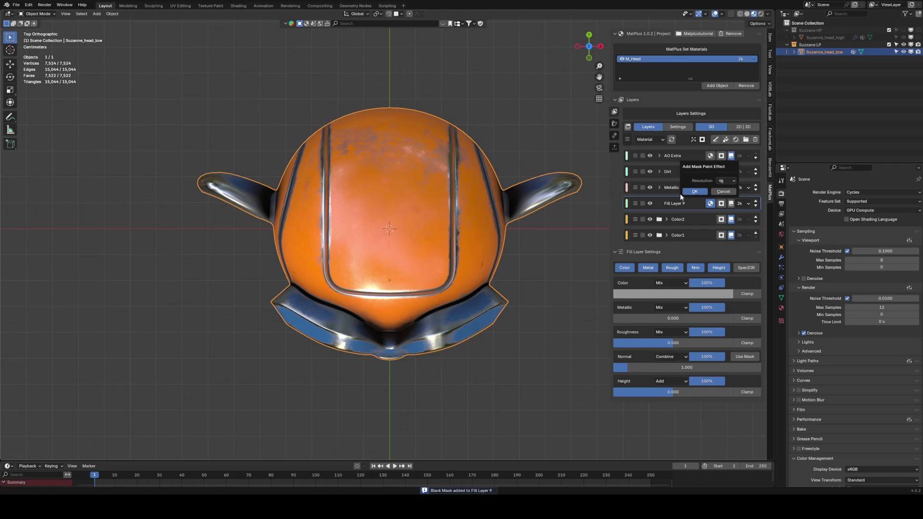
click(682, 193)
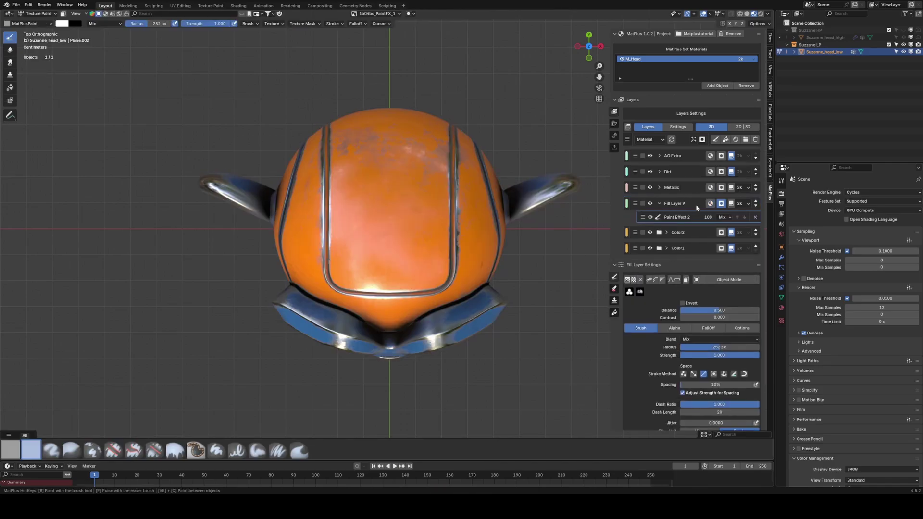
Stamp the three-hexagon alpha onto the orange panel on top of the head with a 214 px brush radius.
click(630, 294)
key(f)
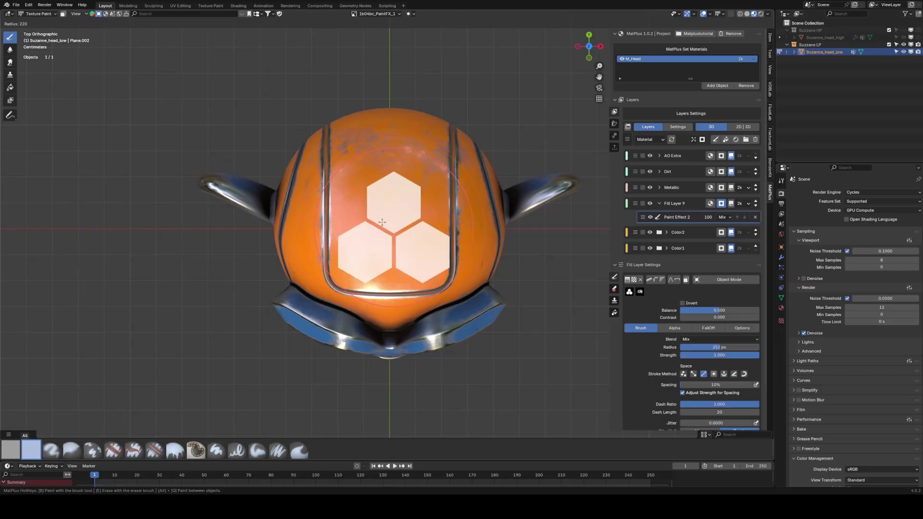
click(368, 214)
scroll(389, 236, up, 1)
key(f)
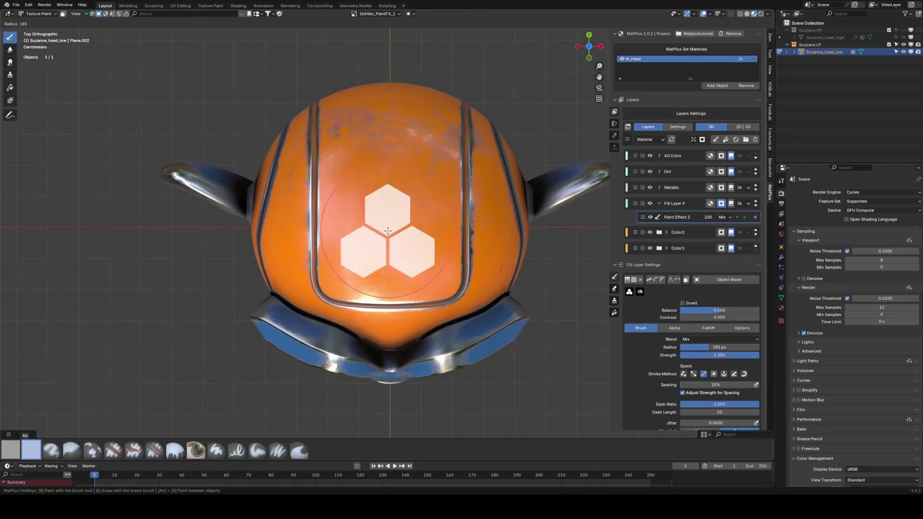
click(398, 233)
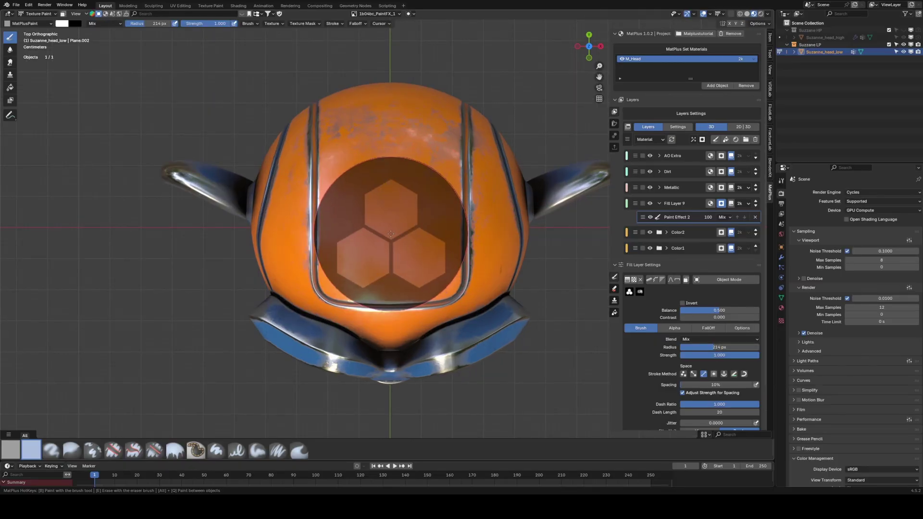
click(391, 234)
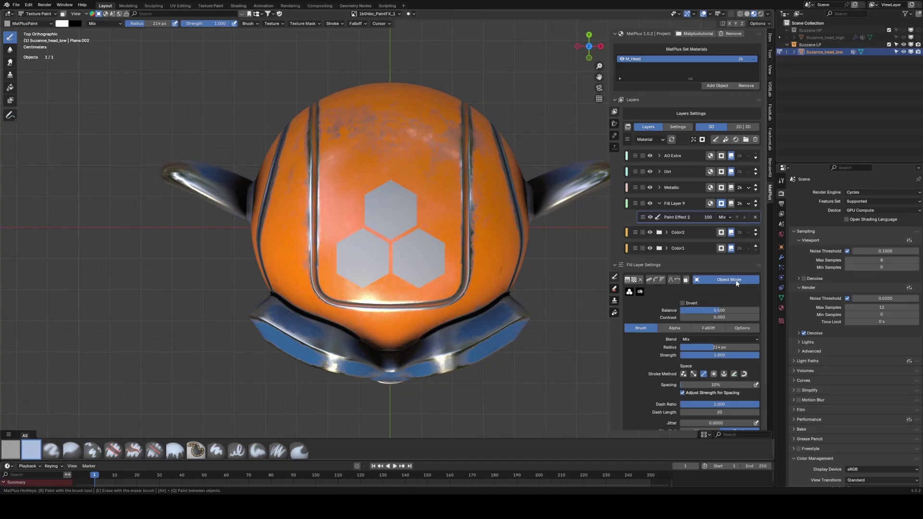
Leave texture painting, limit the hexagon fill layer to the Height channel only, and set its height to -1.000.
click(710, 203)
middle_drag(442, 279, 420, 230)
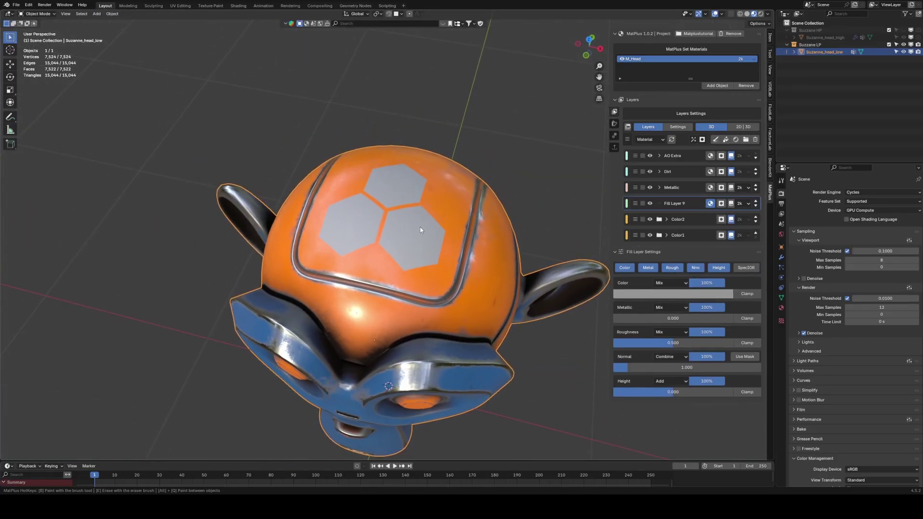
alt+click(717, 270)
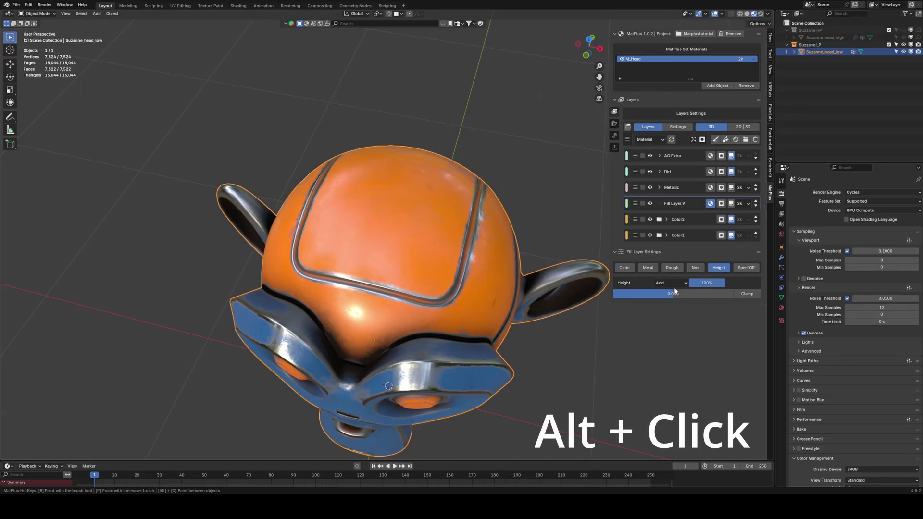
drag(702, 294, 643, 291)
Add a Blur mask filter above the hexagon layer's paint effect and set the filter's resolution to 2k.
middle_drag(463, 249, 465, 287)
scroll(392, 287, up, 4)
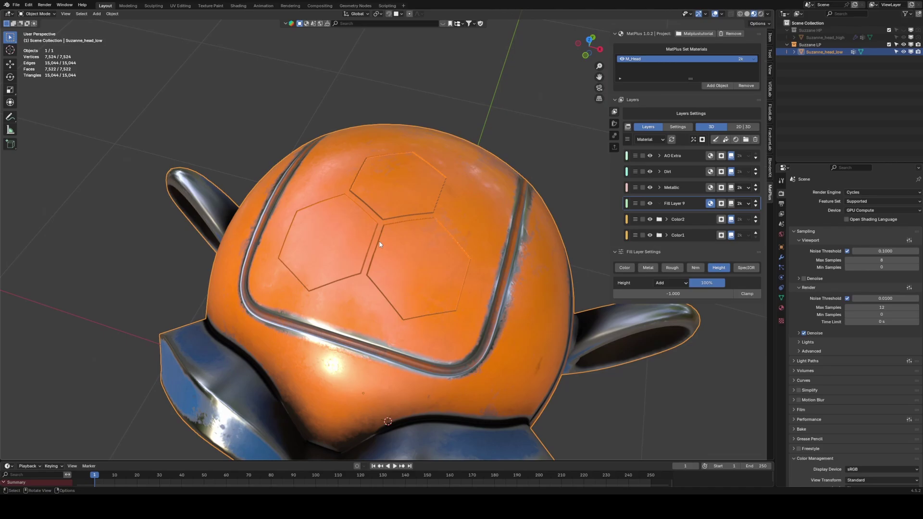
middle_drag(379, 244, 410, 248)
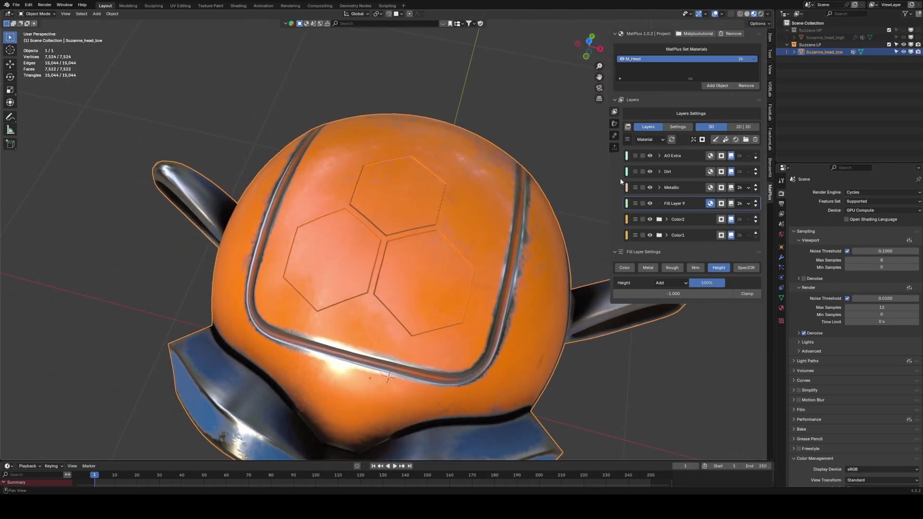
click(691, 139)
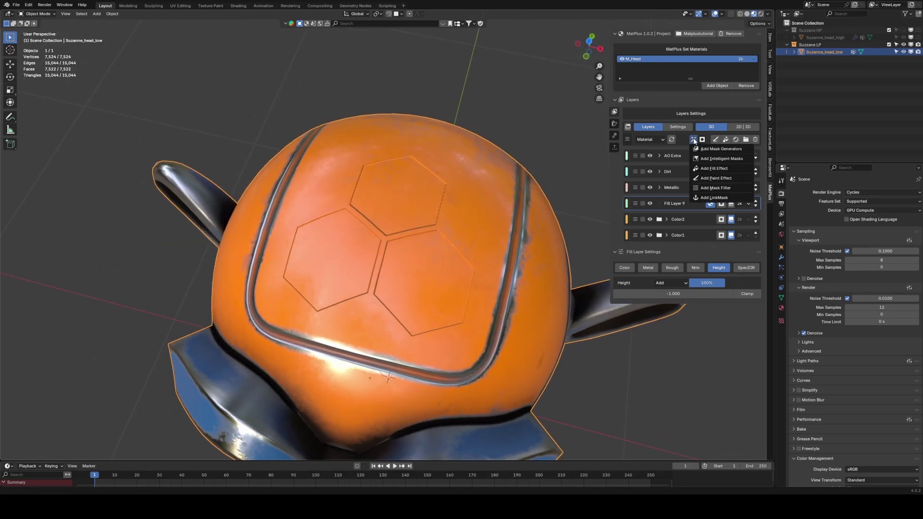
click(703, 189)
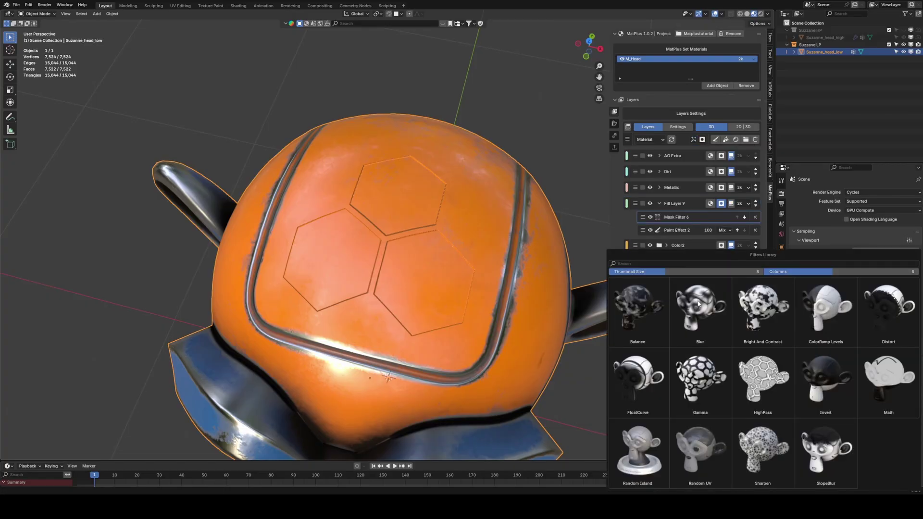
click(689, 300)
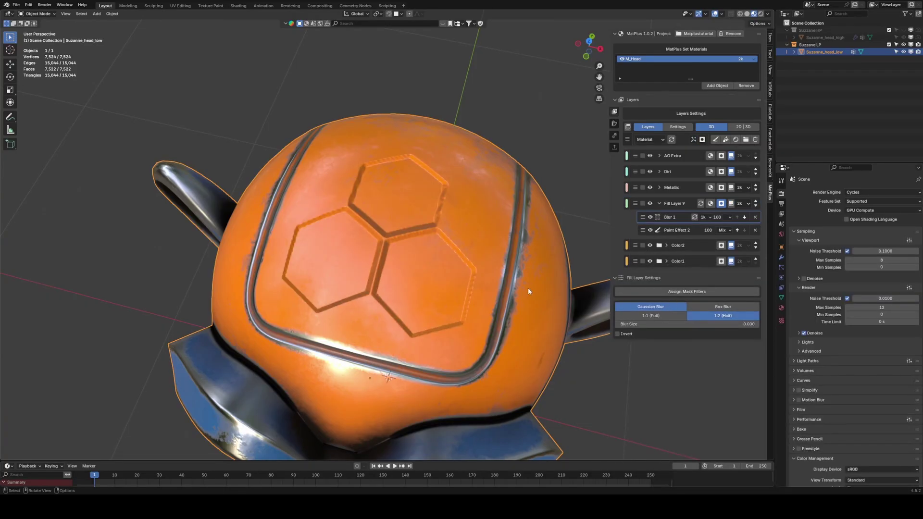
click(699, 217)
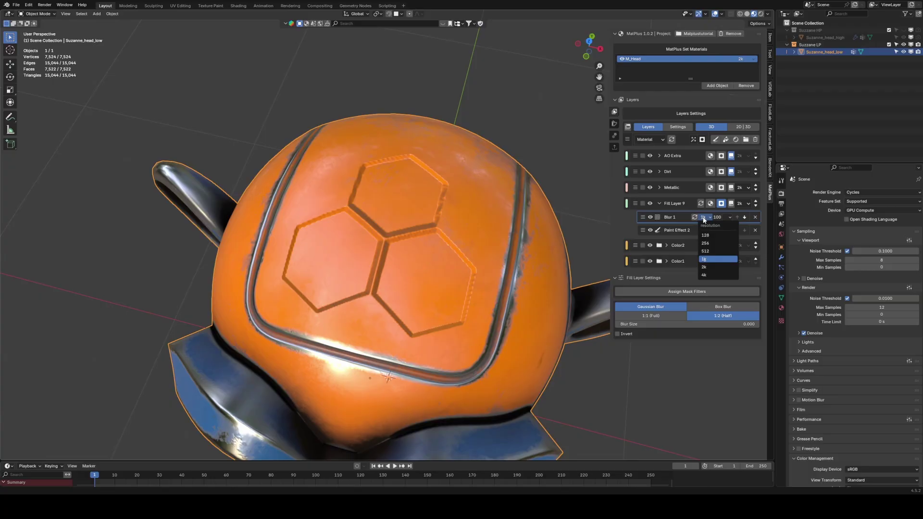
click(706, 266)
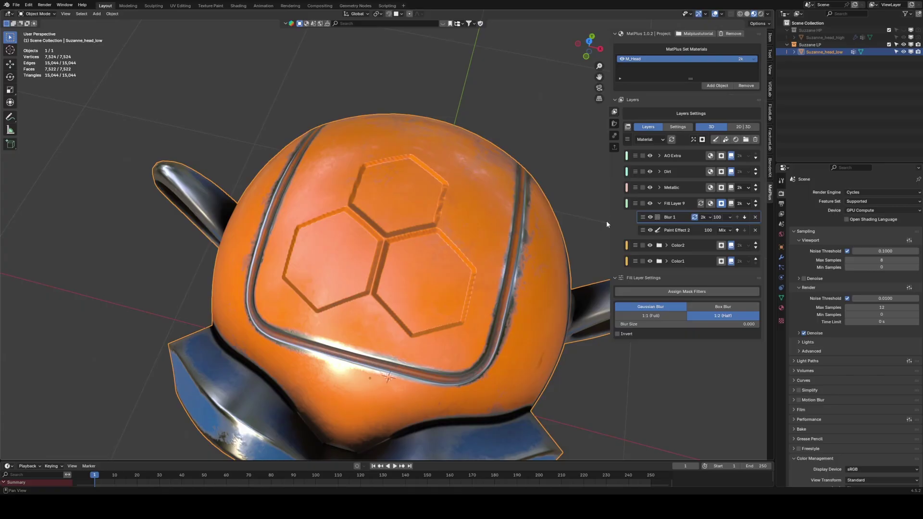
Switch the Gaussian blur to 1:1 (Full) and set its blur size to 0.05.
click(661, 318)
click(634, 323)
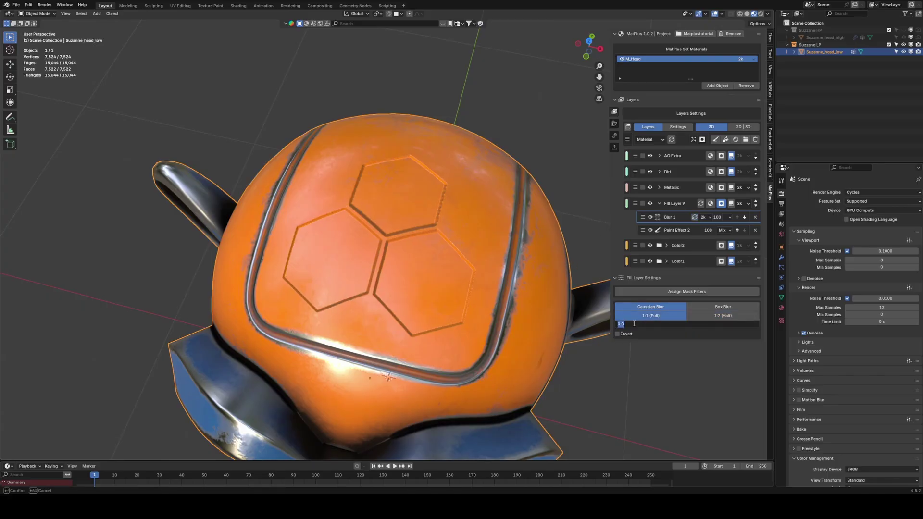
text(0.05)
key(Return)
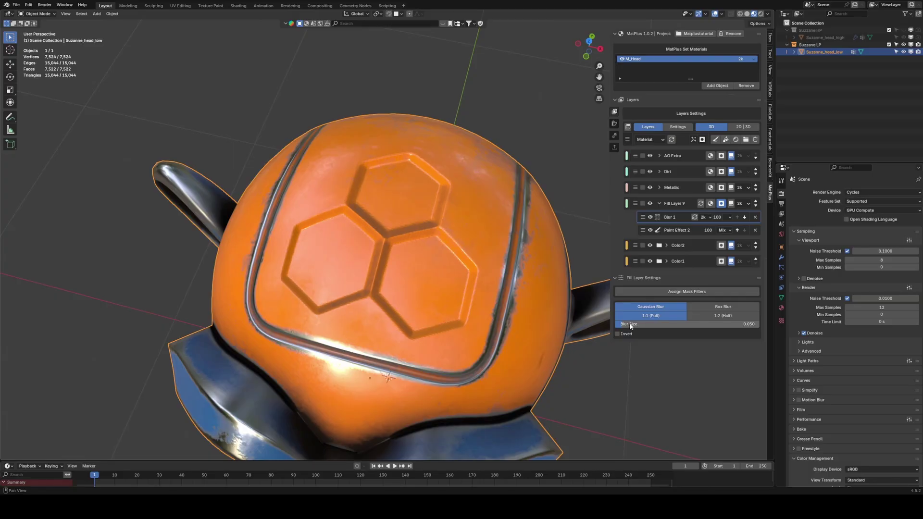
Reduce the mask filter's blur size to 0.02.
click(632, 324)
text(0.02)
key(Return)
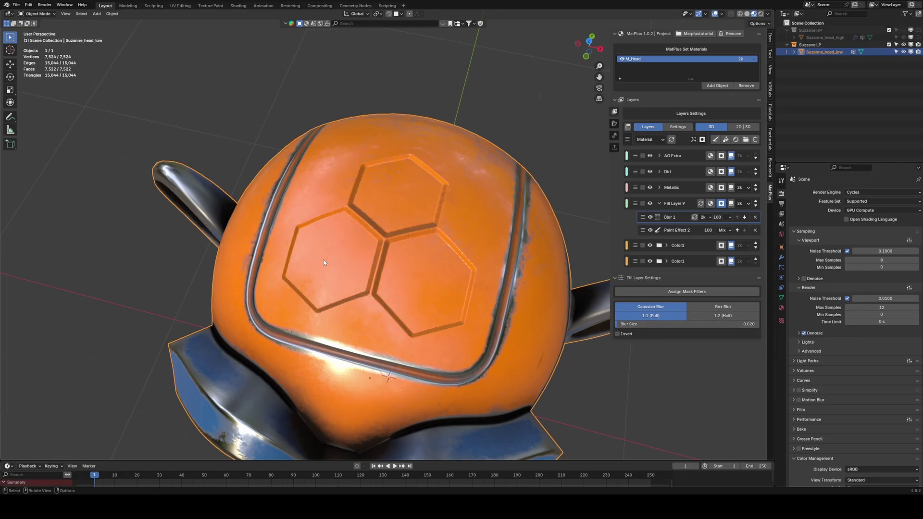
Add a LinkMask on top of the hexagon layer's mask stack and rename it Bump Tutorial.
middle_drag(323, 260, 384, 276)
scroll(366, 245, down, 3)
scroll(390, 256, up, 2)
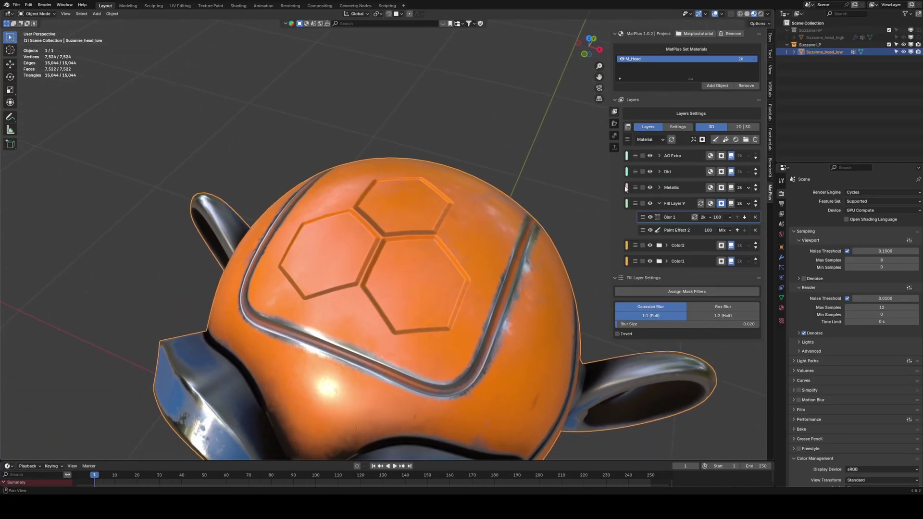
click(693, 139)
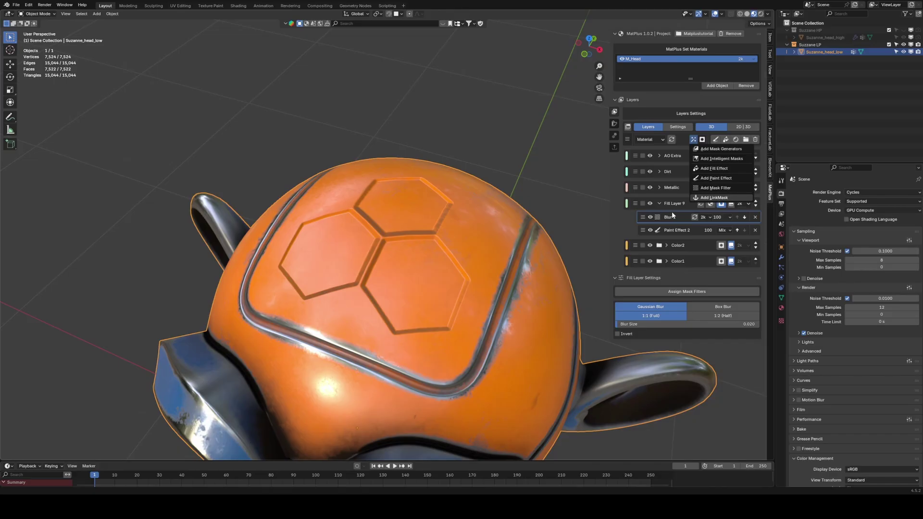
click(704, 198)
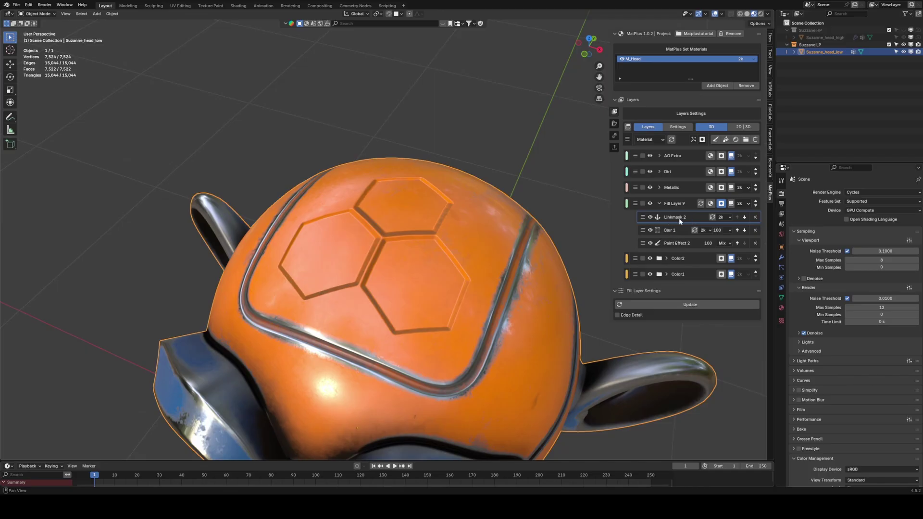
double_click(674, 218)
text(Bu)
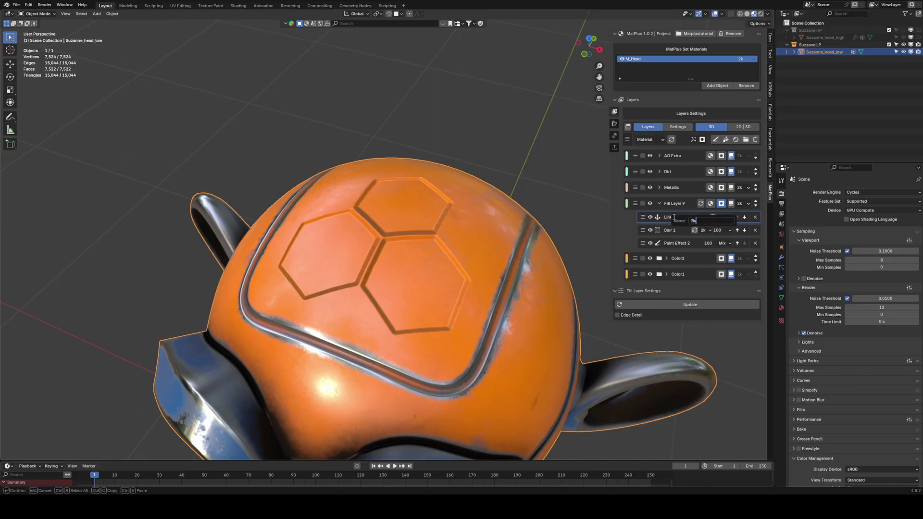
text(mp Tutorial)
key(Return)
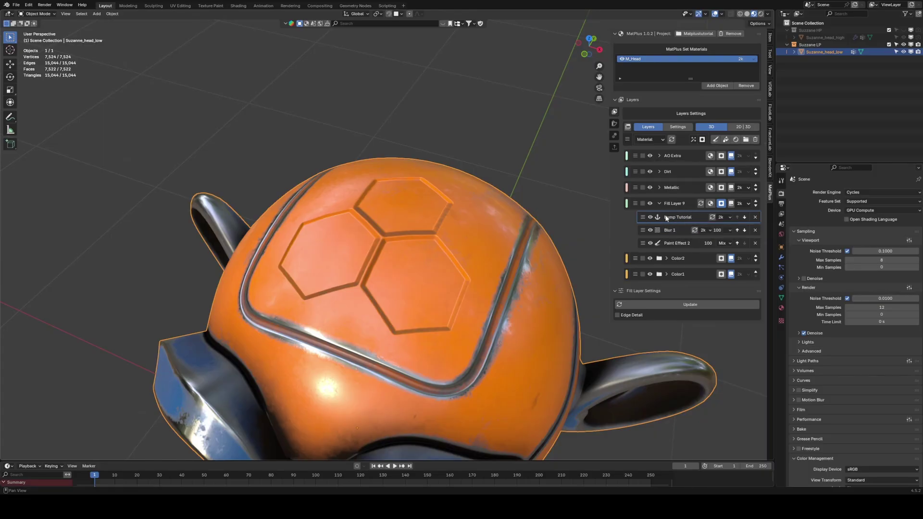
Collapse the hexagon layer's mask stack, add another fill layer above it, and name the new layer LayerBump.
click(660, 204)
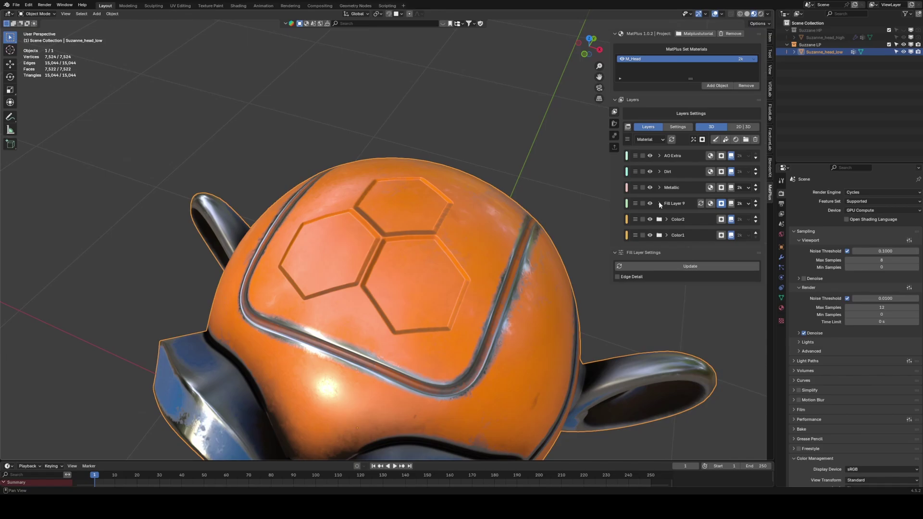
click(726, 140)
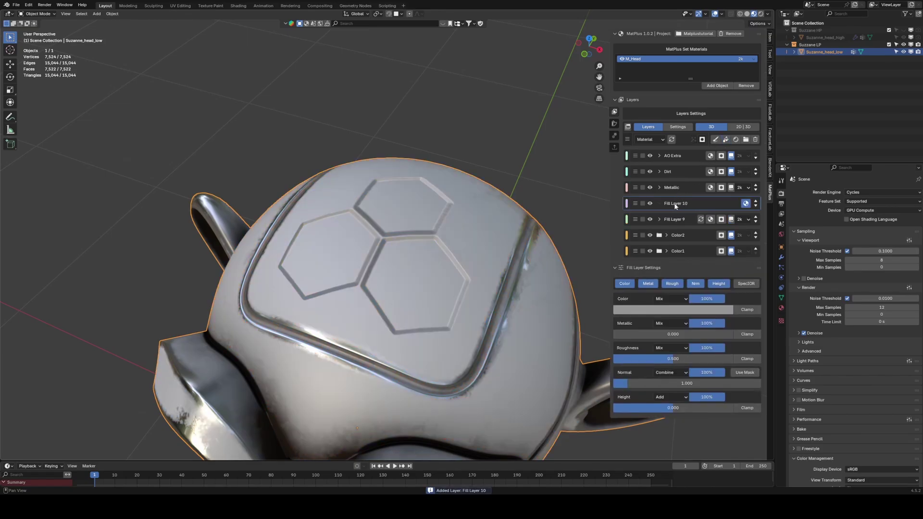
double_click(675, 206)
text(LayerBump)
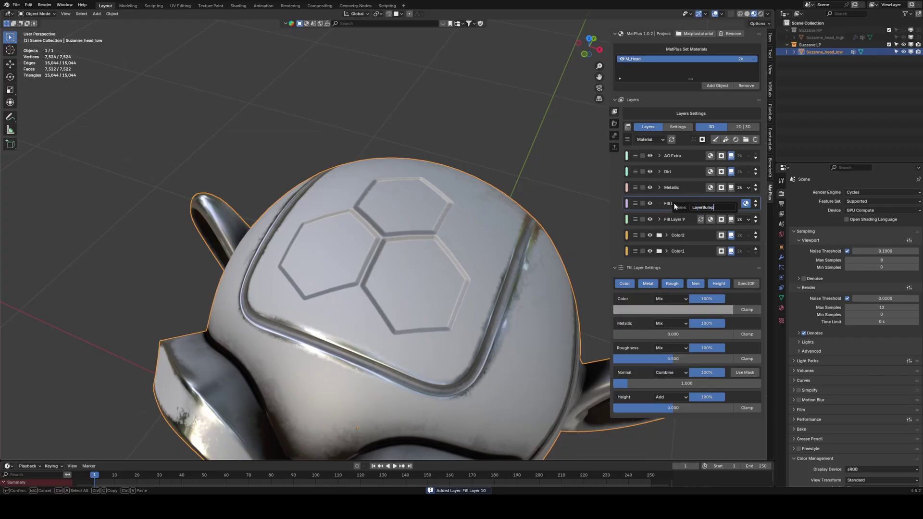
key(Return)
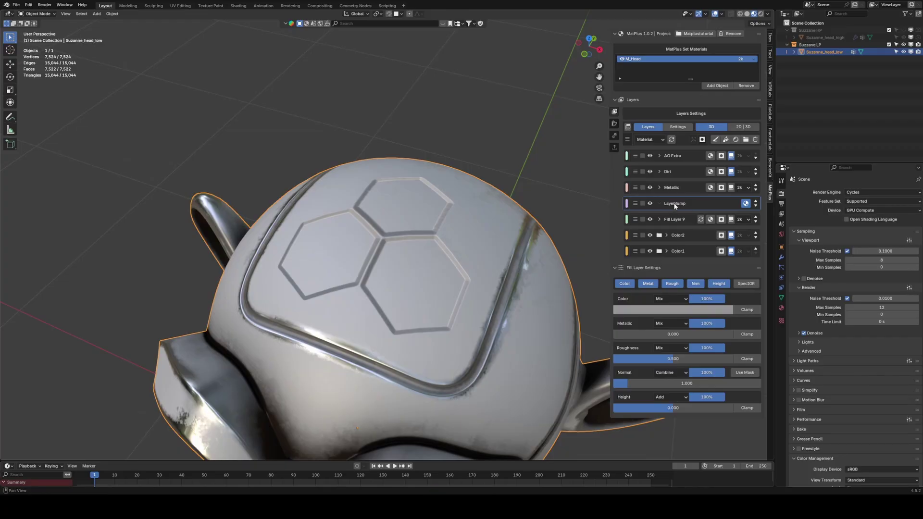
Limit LayerBump to the Height channel only with a height of 1.000, and add a black mask to it.
click(718, 284)
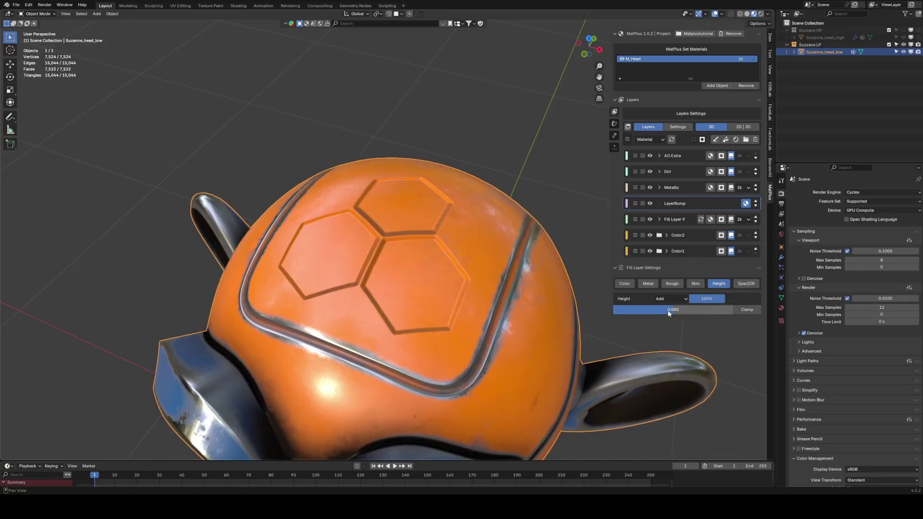
drag(673, 310, 734, 312)
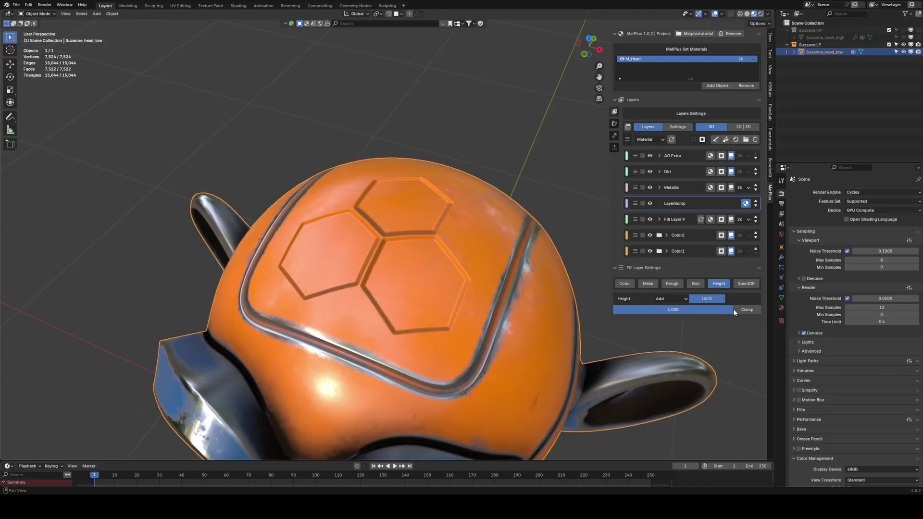
click(702, 139)
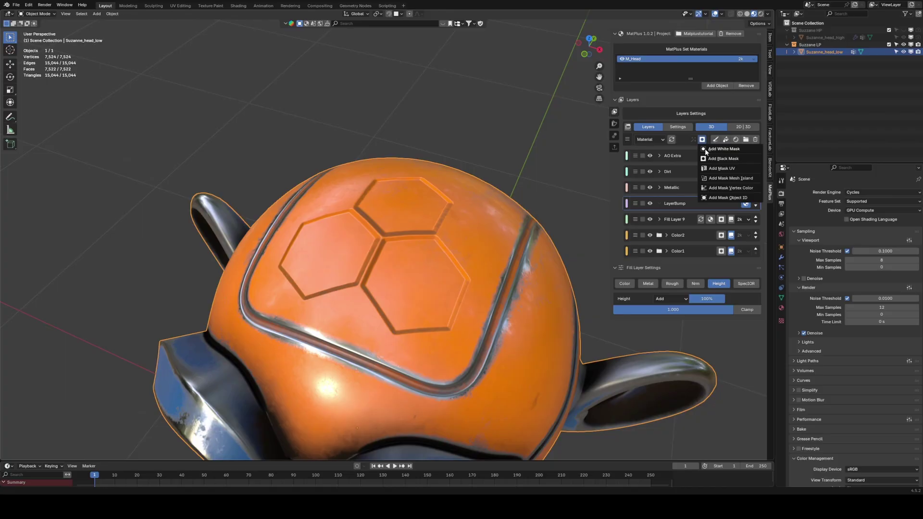
click(711, 159)
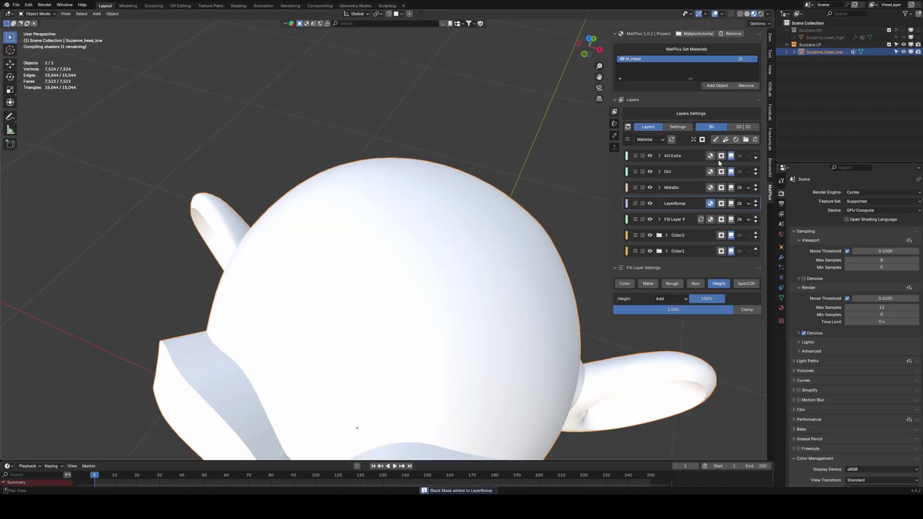
Add a fill effect to LayerBump's mask and source it from the Bump Tutorial LinkMask.
click(693, 140)
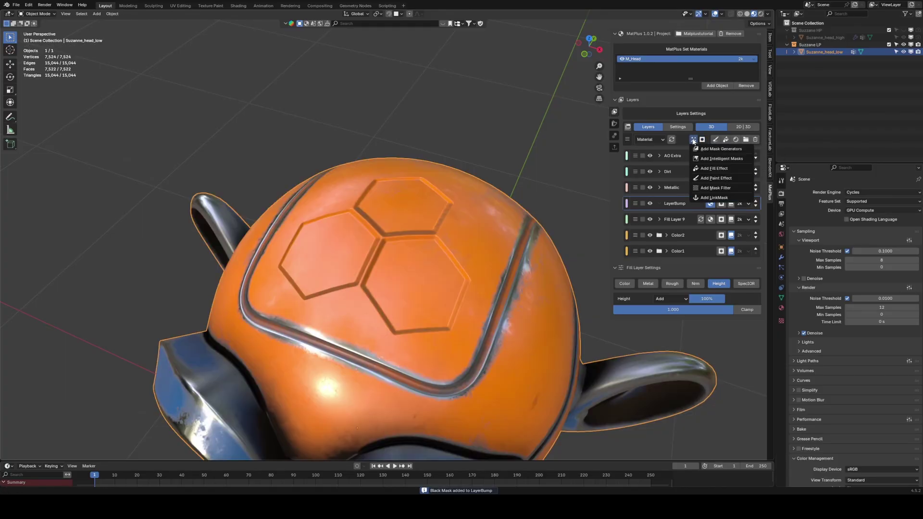
click(703, 168)
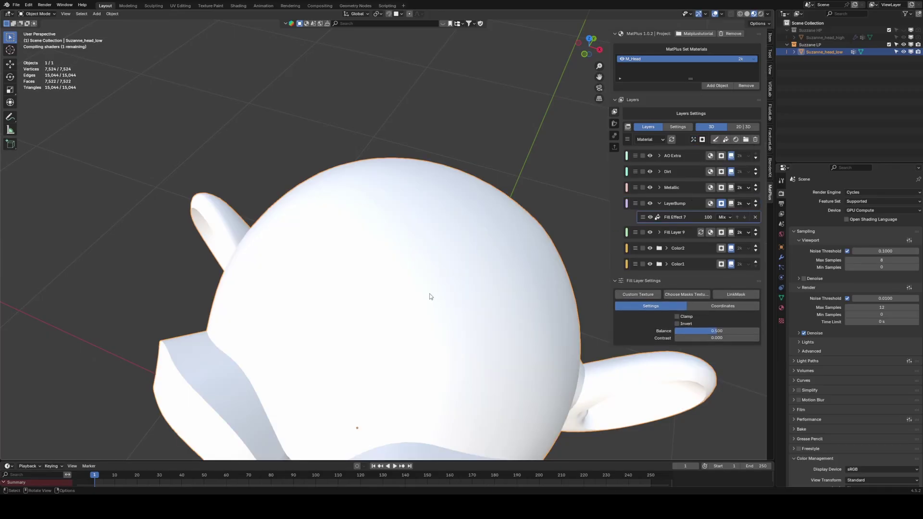
scroll(430, 296, down, 4)
mouse_move(418, 264)
middle_down()
mouse_move(438, 252)
mouse_move(429, 262)
middle_up()
scroll(423, 257, up, 2)
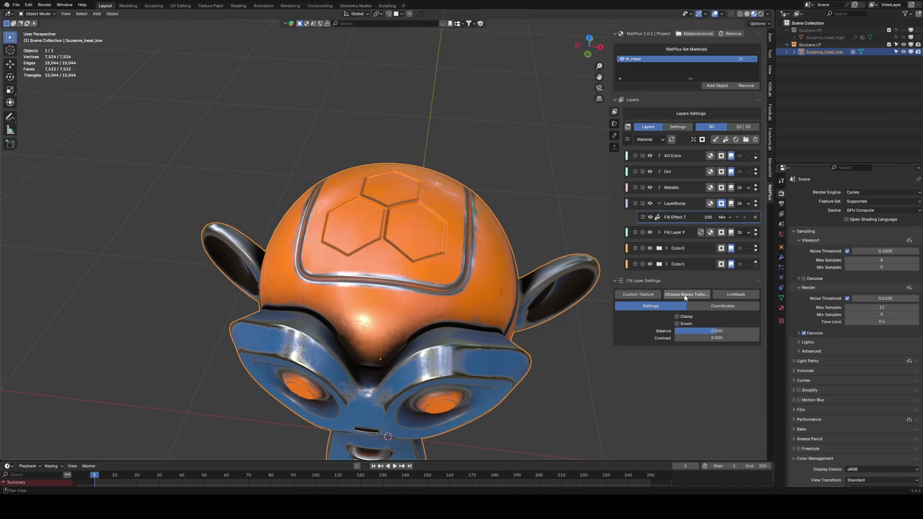
click(752, 294)
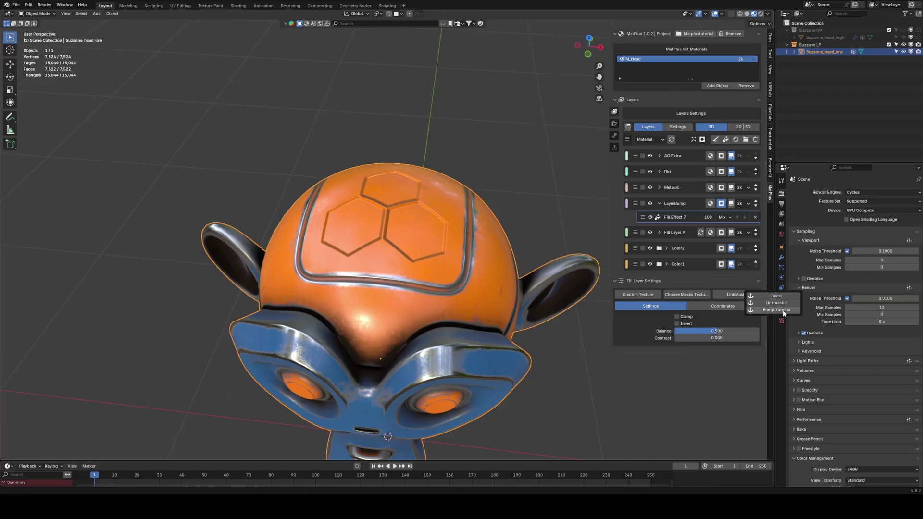
click(771, 310)
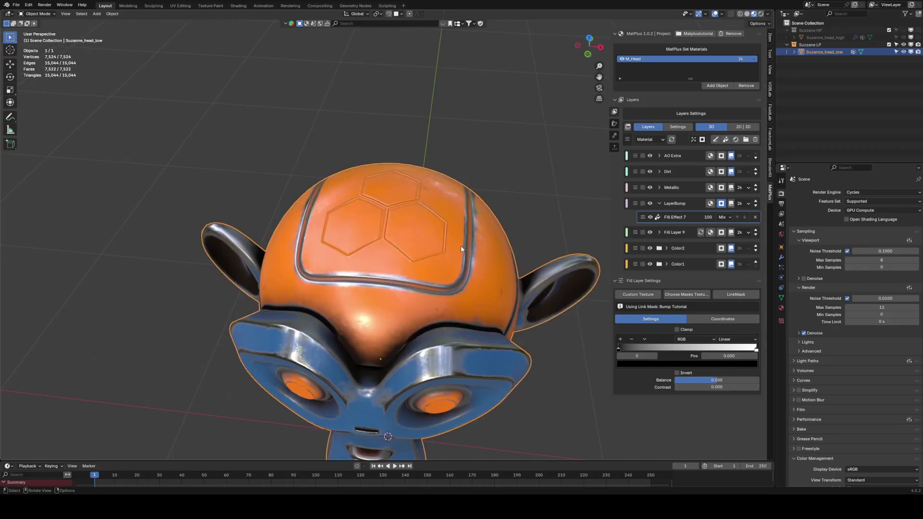
middle_drag(461, 242, 422, 249)
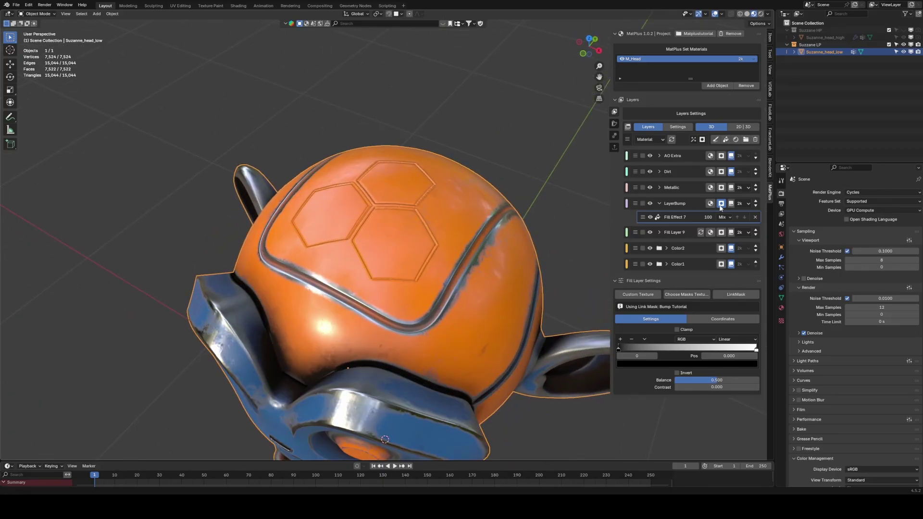
Preview LayerBump's mask, add a mask filter above the fill effect, assign the Blur filter and set its blur size to 0.117.
click(721, 204)
shift+middle_drag(430, 208, 451, 244)
click(693, 139)
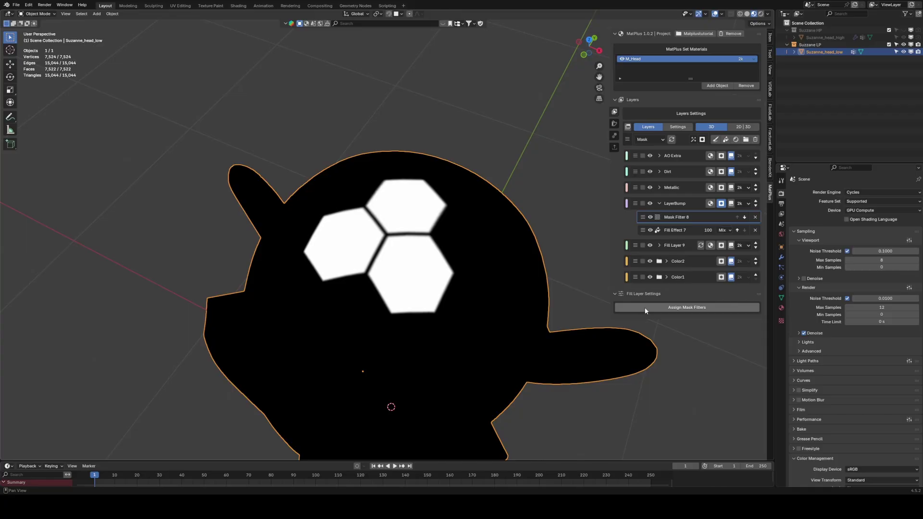
click(645, 309)
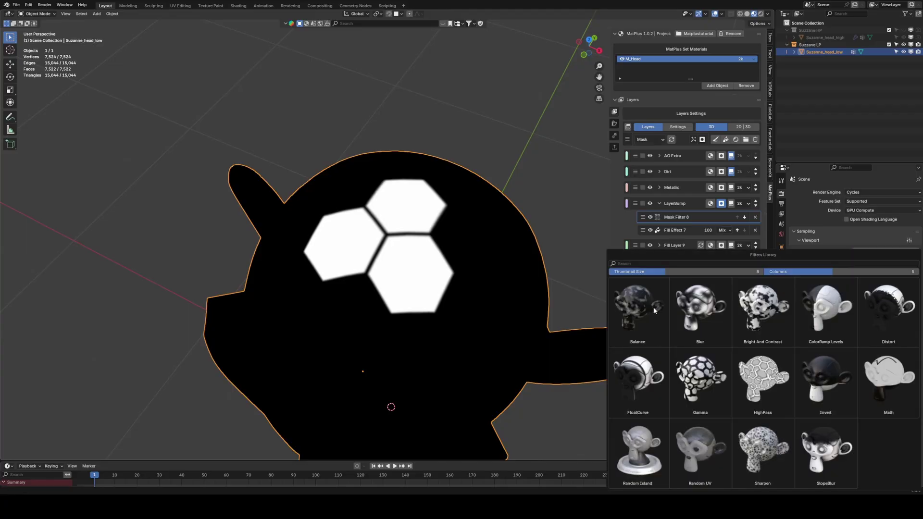
click(699, 310)
click(658, 331)
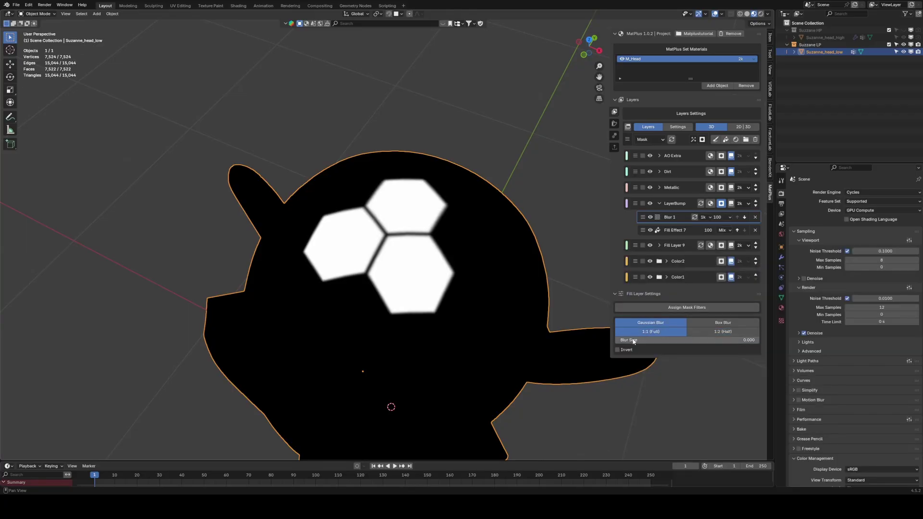
mouse_move(624, 344)
mouse_down()
mouse_move(640, 344)
mouse_move(632, 341)
mouse_up()
middle_drag(441, 216, 451, 241)
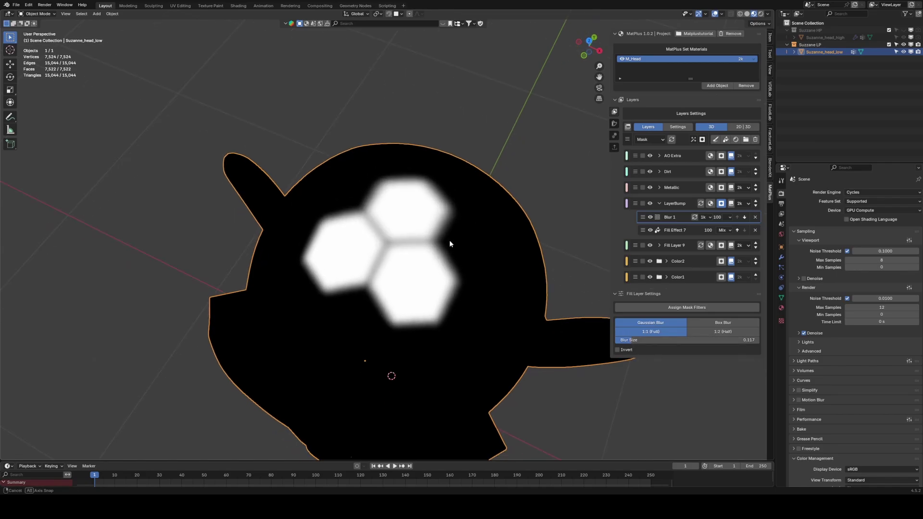
Add a second fill effect above the blur using the Bump Tutorial LinkMask, and set its blending mode to Subtract.
click(693, 139)
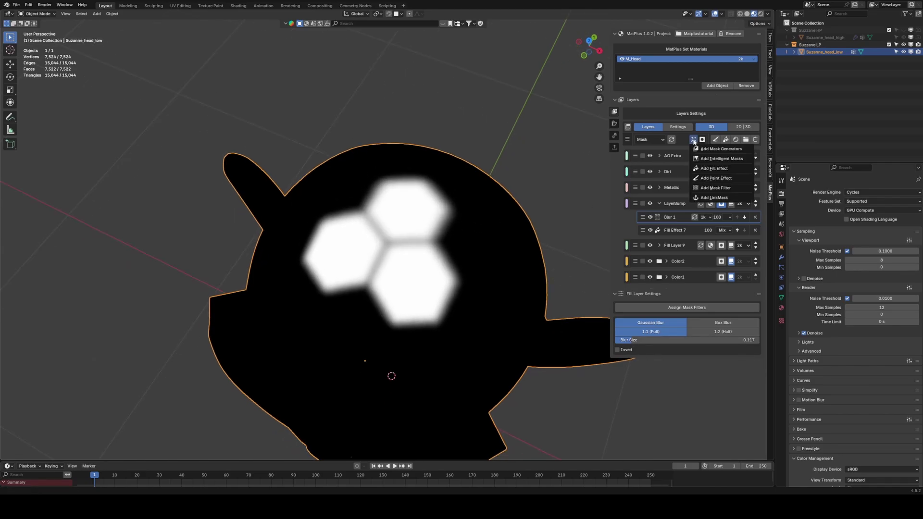
click(715, 169)
click(735, 320)
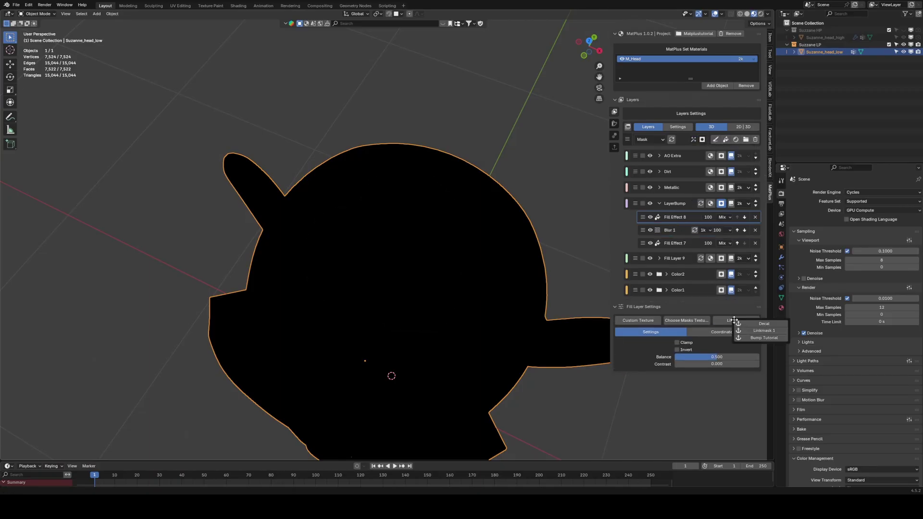
click(755, 339)
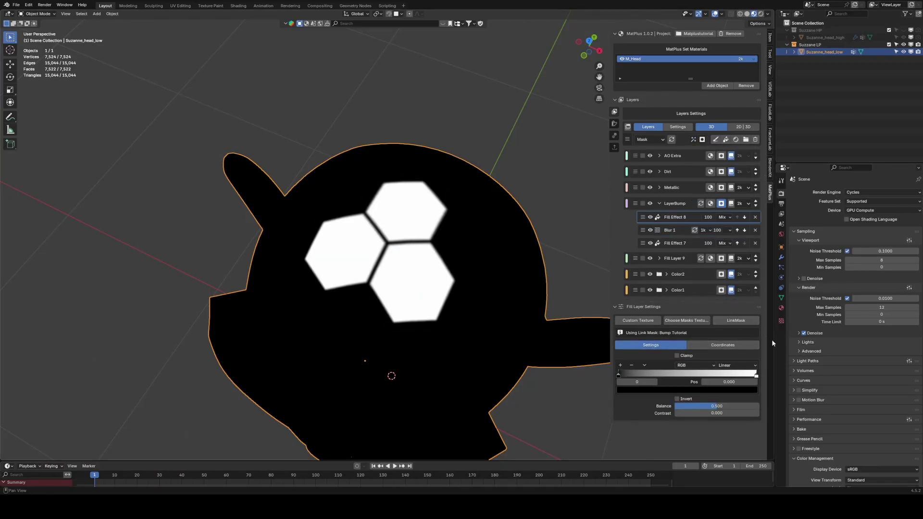
click(723, 217)
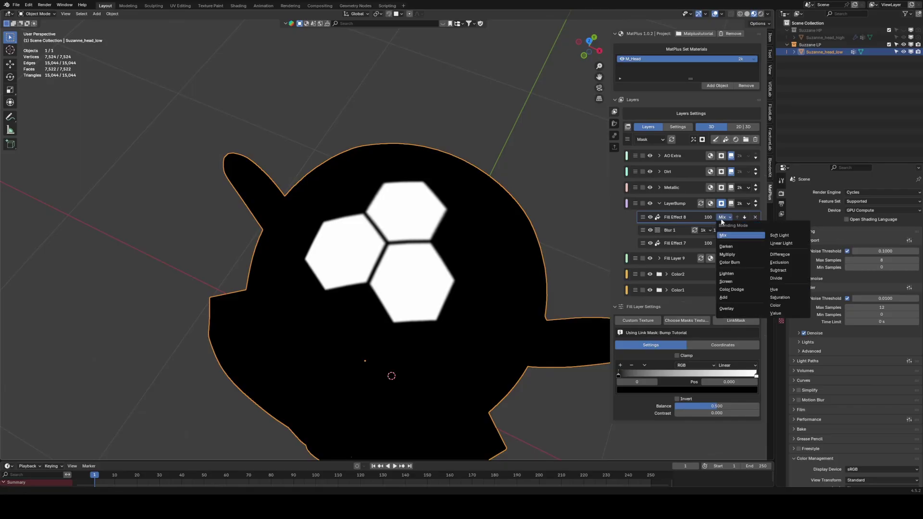
click(783, 271)
middle_drag(437, 256, 376, 183)
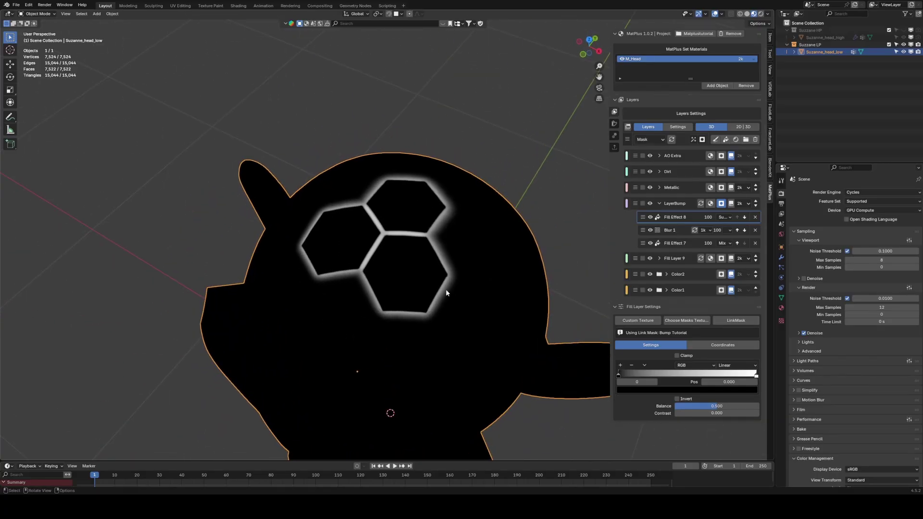
middle_drag(405, 174, 401, 241)
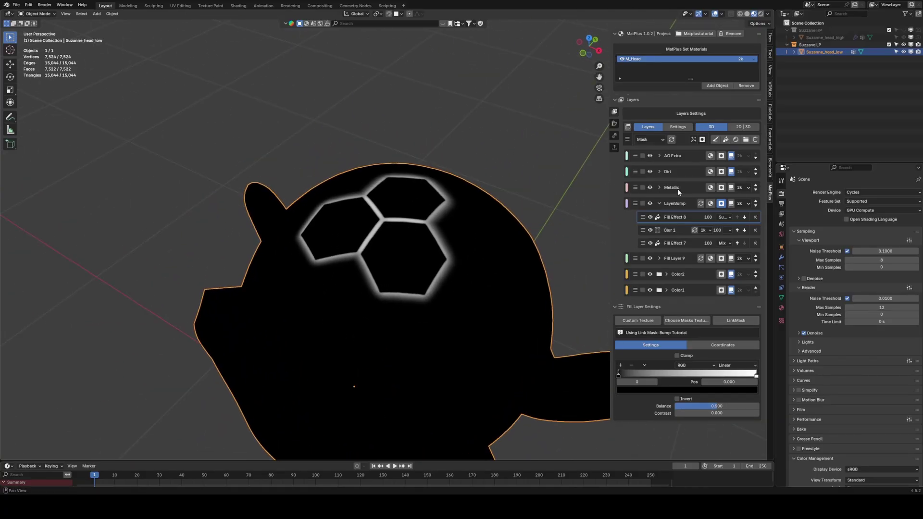
Return to the material display and set the blur size of LayerBump's mask filter to 0.257.
click(711, 206)
middle_drag(430, 281, 436, 288)
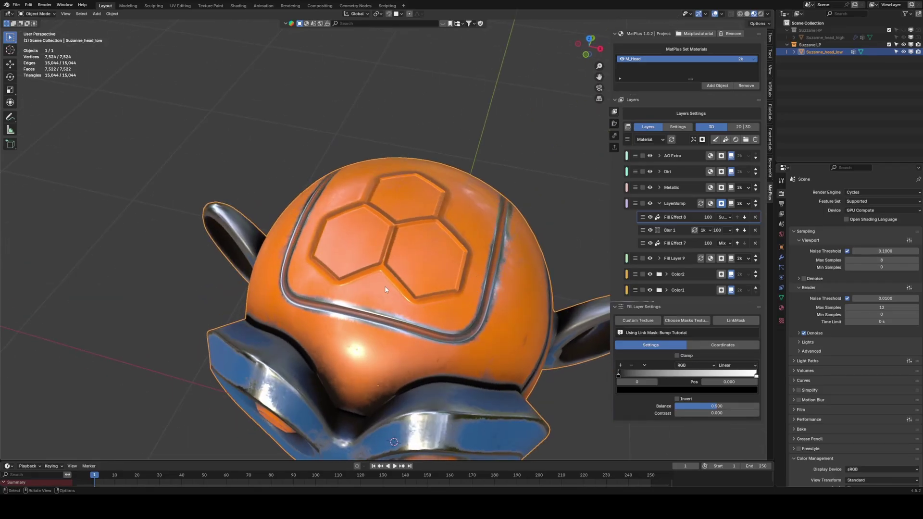
click(670, 231)
mouse_move(668, 352)
mouse_down()
mouse_move(695, 352)
mouse_move(625, 353)
mouse_move(652, 353)
mouse_up()
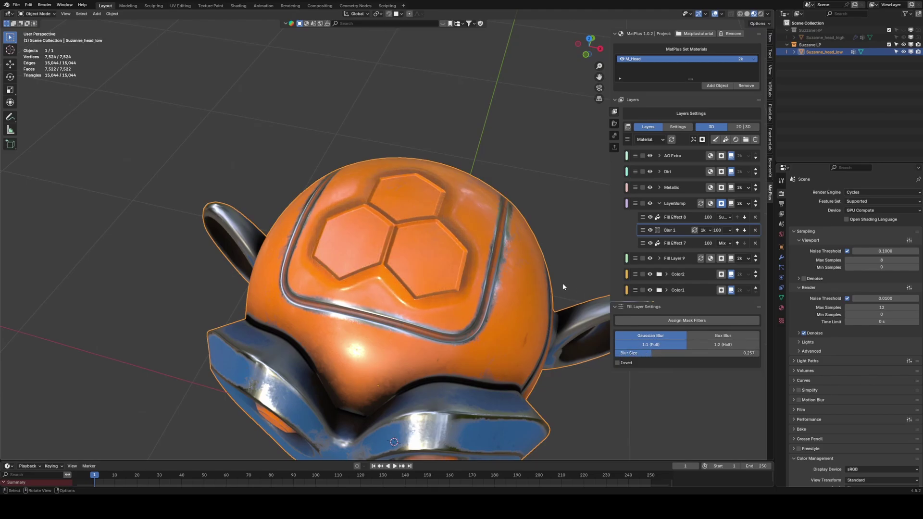
Lower LayerBump's height value to 0.617 and check the hexagon relief on the head.
click(710, 203)
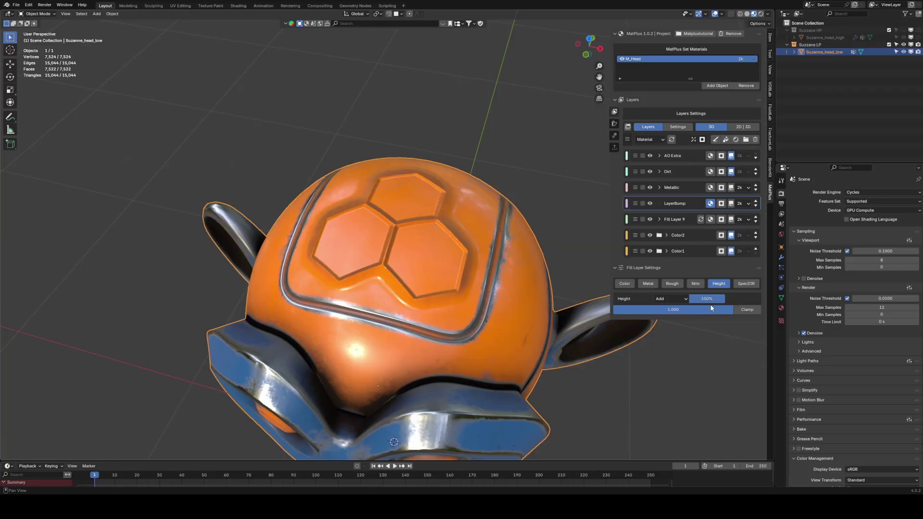
mouse_move(711, 309)
mouse_down()
mouse_move(617, 308)
mouse_move(708, 310)
mouse_up()
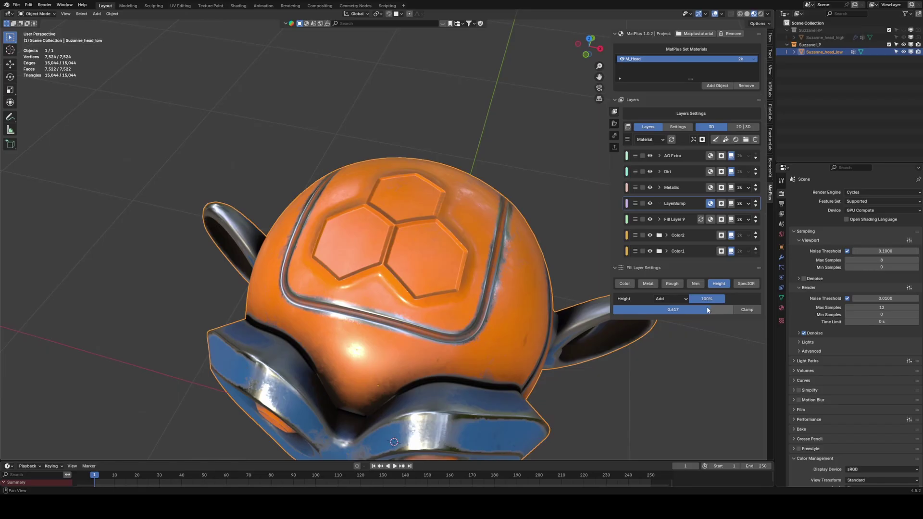
middle_drag(422, 289, 401, 260)
scroll(403, 244, down, 2)
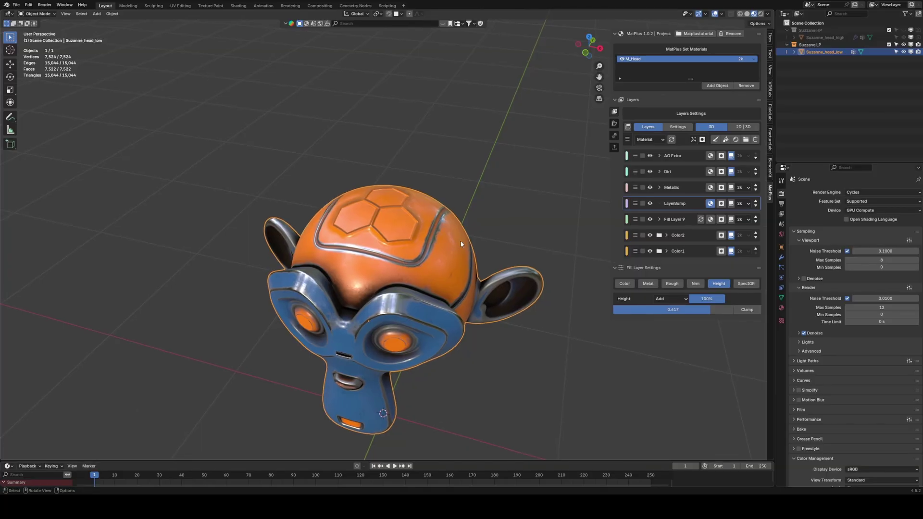
scroll(401, 258, up, 3)
Enable Edge Detail on the Bump Tutorial LinkMask in Fill Layer 9, and collapse that layer's mask stack.
click(672, 221)
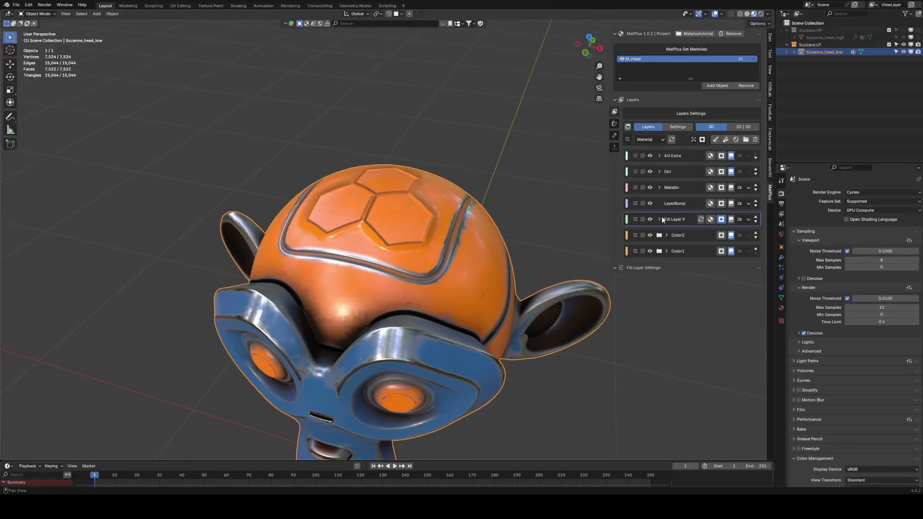
click(659, 219)
click(647, 232)
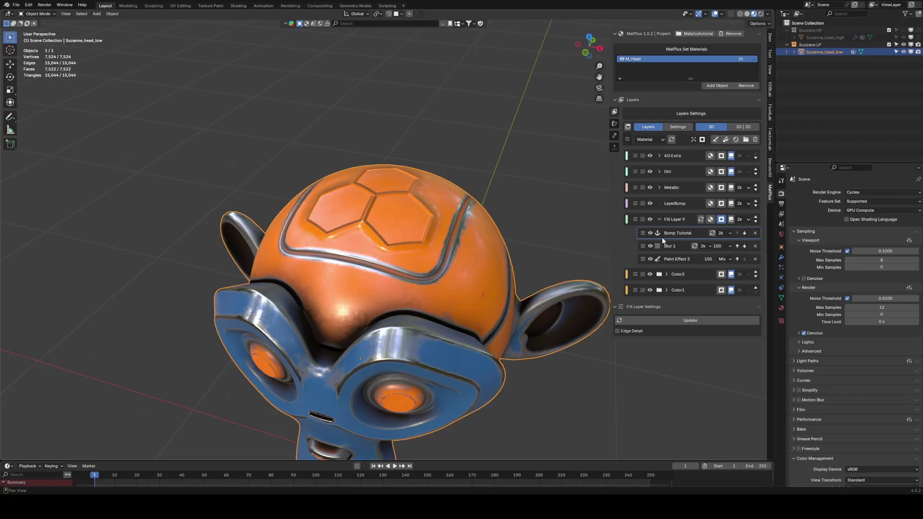
click(617, 332)
middle_drag(437, 200, 436, 246)
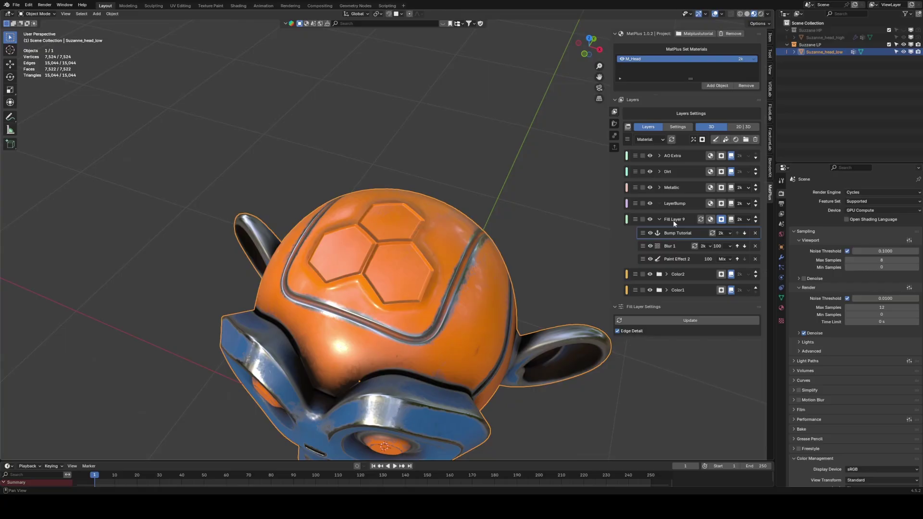
click(659, 219)
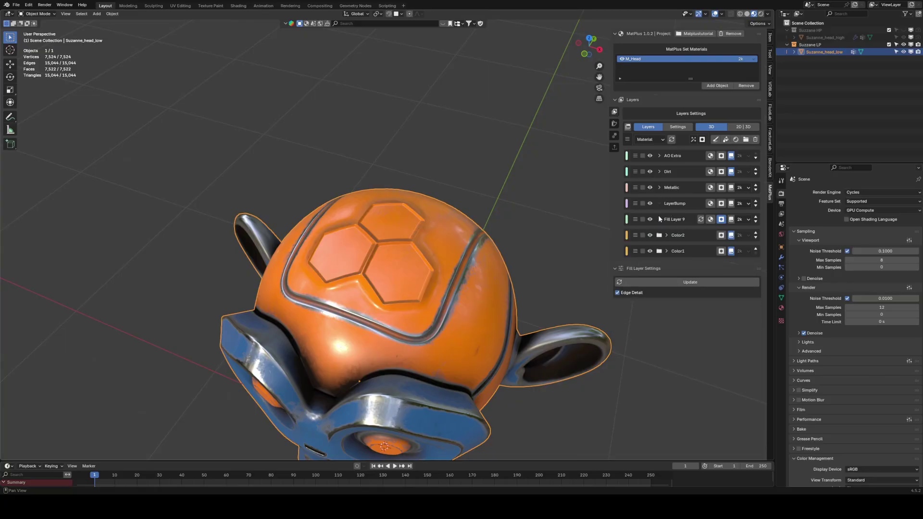
Expand the Metallic layer's mask stack and select its Edge Wear 1 mask to show the wear settings.
click(670, 189)
click(660, 188)
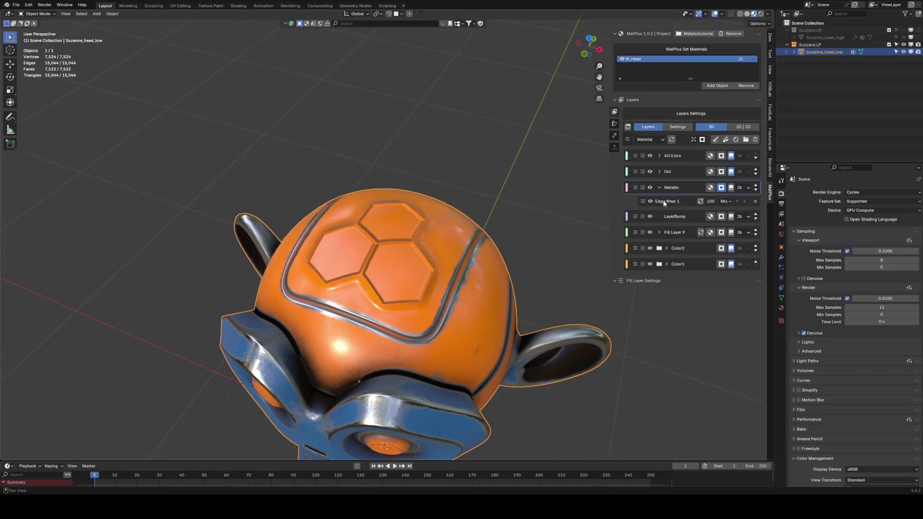
click(664, 203)
middle_drag(578, 230, 432, 239)
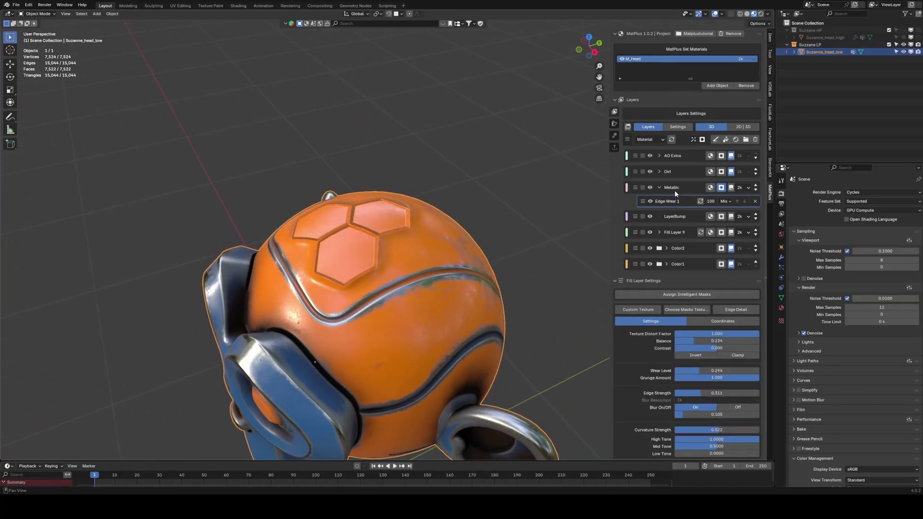
Hide and reshow the Edge Wear 1 mask to compare the metallic wear along the head's edges.
click(651, 202)
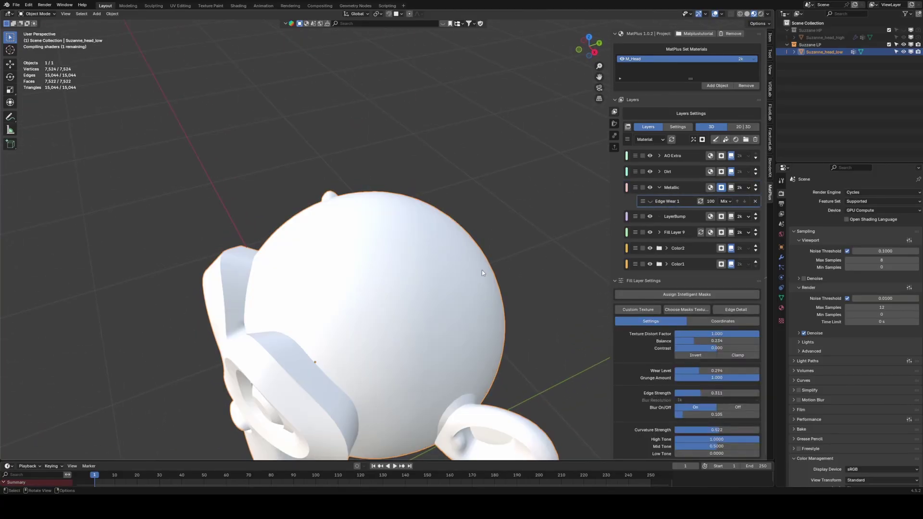
middle_drag(401, 299, 437, 280)
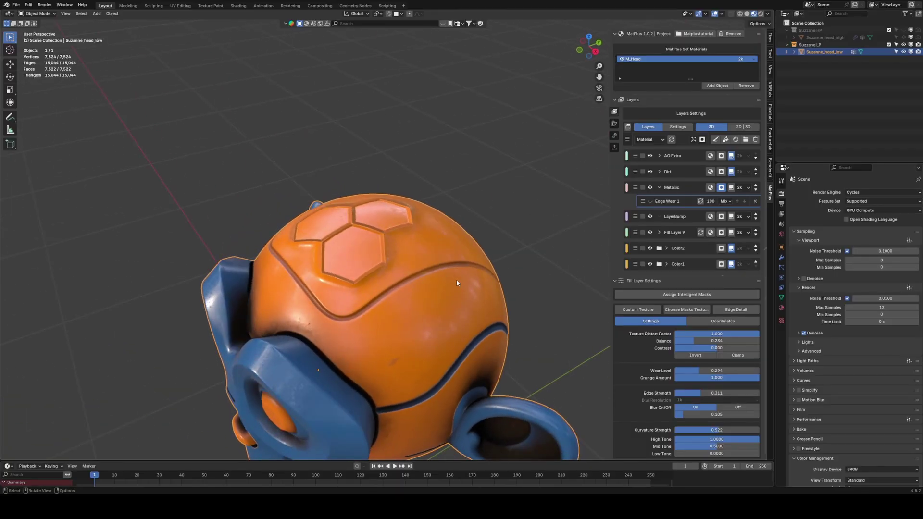
click(650, 202)
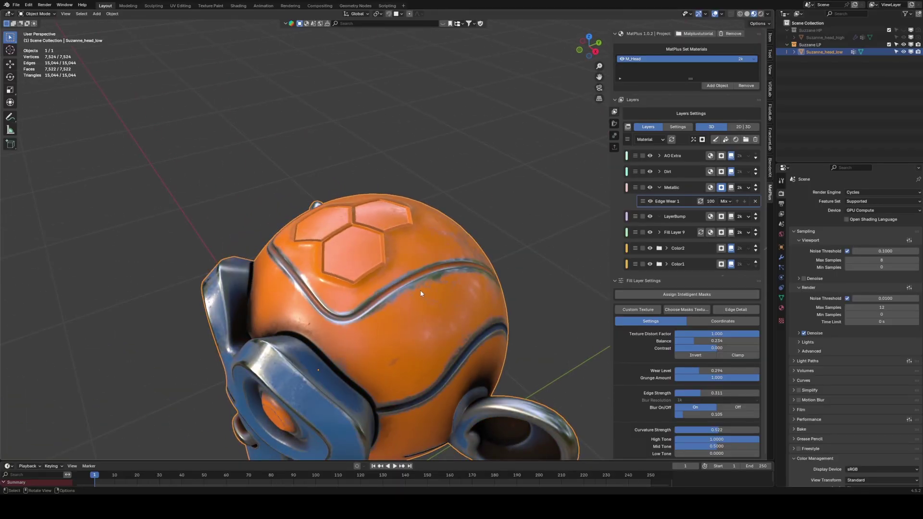
middle_drag(376, 314, 457, 294)
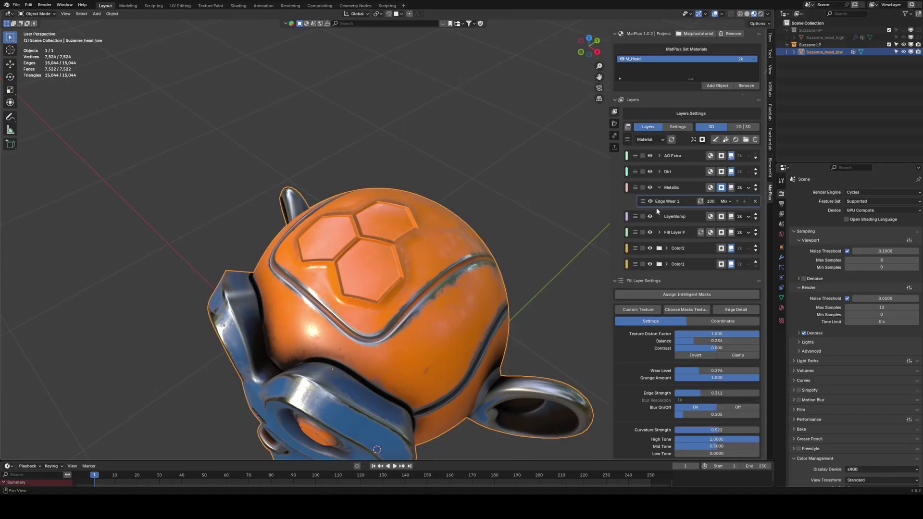
Assign the Bump Tutorial EdgeDetail to the Edge Wear 1 mask, and set the edge details strength to 0.847 and smoothness to 0.179.
scroll(656, 355, down, 1)
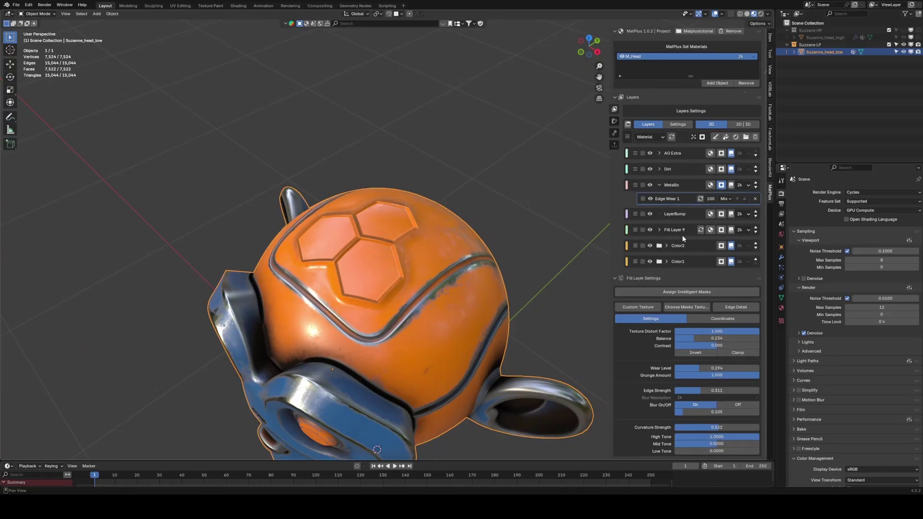
click(727, 305)
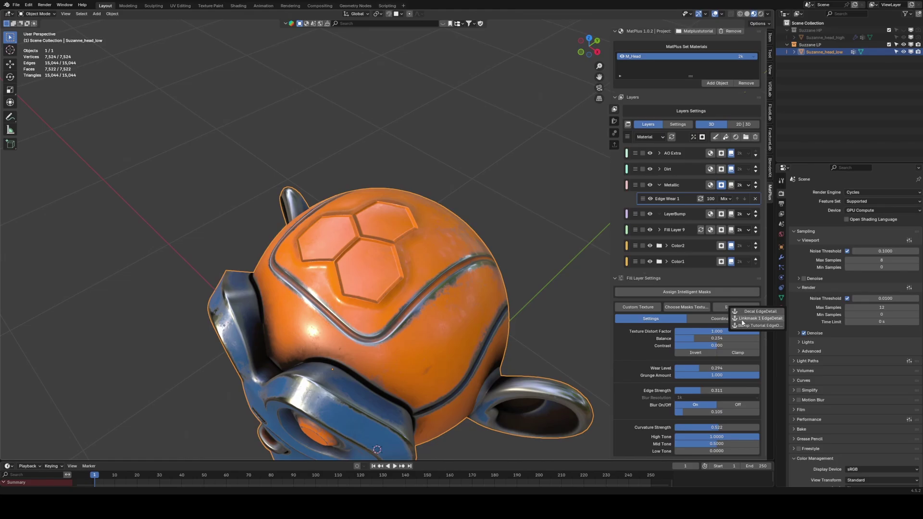
click(765, 326)
mouse_move(433, 280)
middle_down()
mouse_move(452, 288)
mouse_move(335, 291)
mouse_move(450, 287)
middle_up()
scroll(450, 286, up, 2)
scroll(682, 385, down, 3)
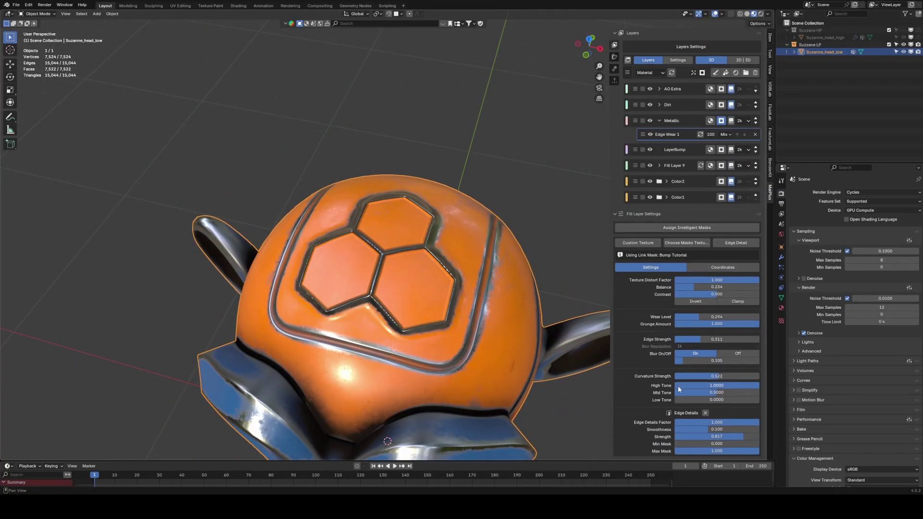
drag(716, 437, 736, 431)
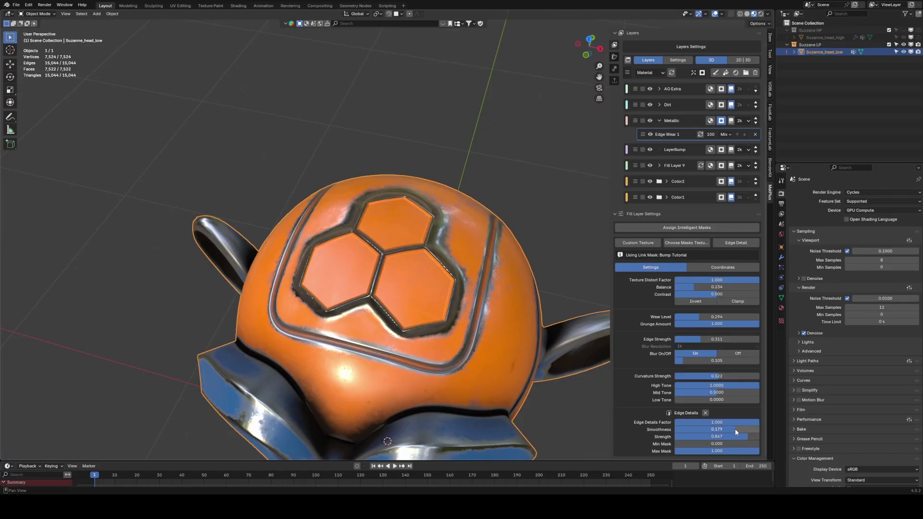
Preview the Metallic layer's mask in black and white and inspect the wear around the hexagon detail.
middle_drag(308, 260, 644, 148)
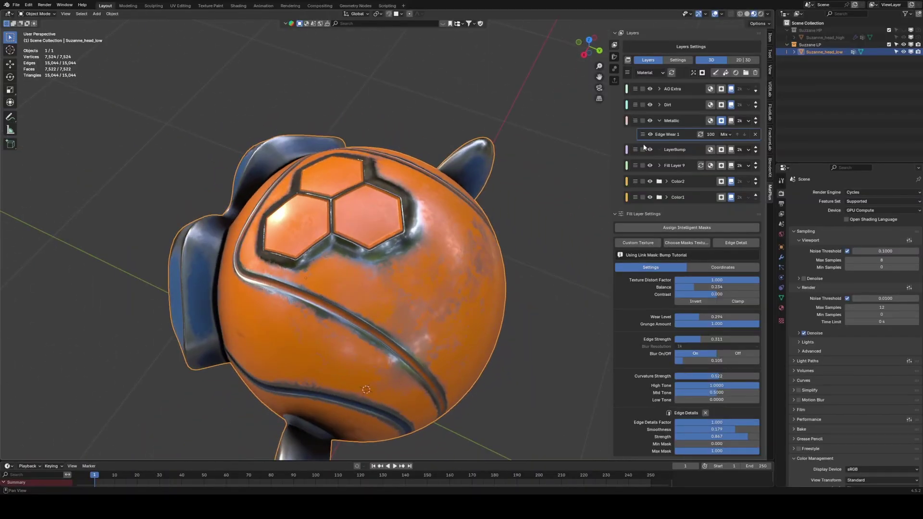
click(720, 121)
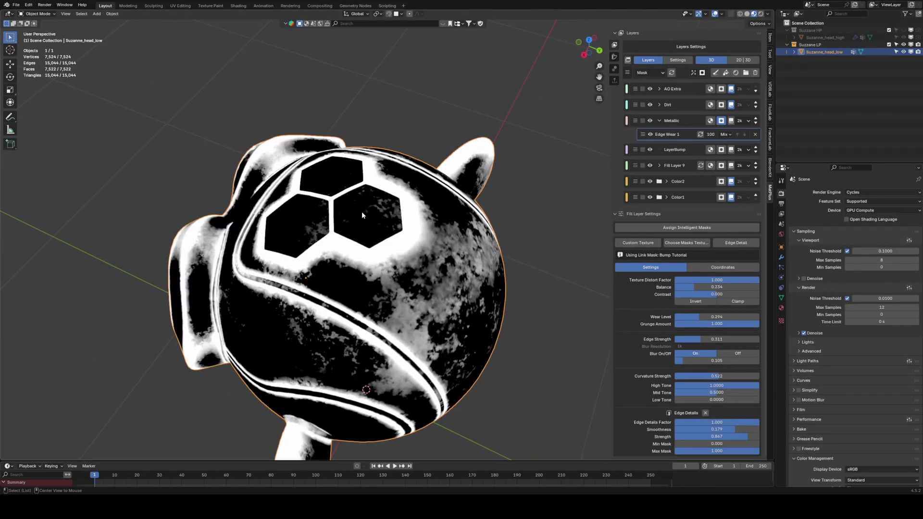
middle_drag(411, 217, 624, 129)
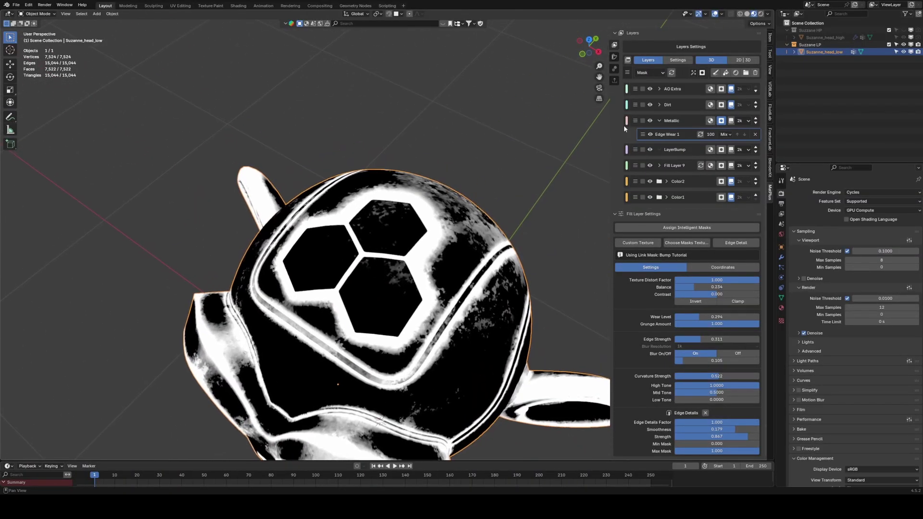
Return to the material preview and set the Edge Wear 1 mask's edge details strength to 0.389.
click(711, 120)
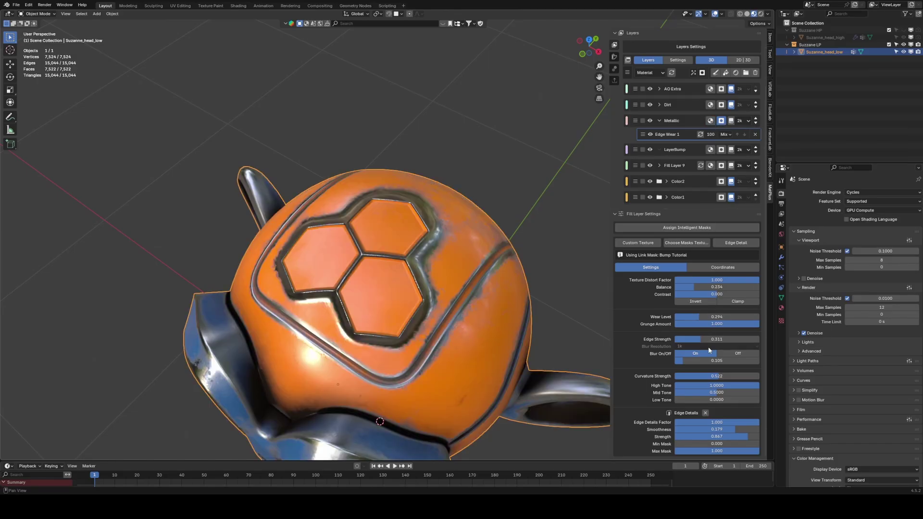
drag(725, 438, 685, 438)
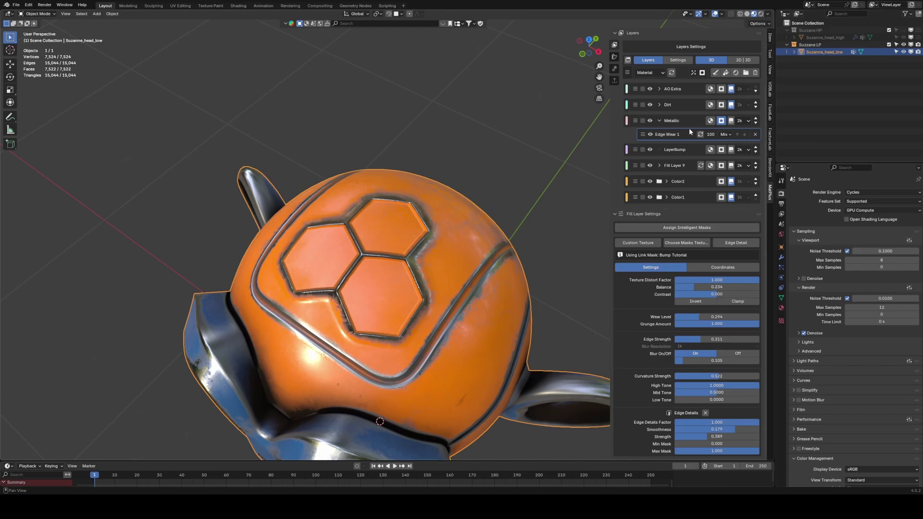
Hide Blur 1 in Fill Layer 9's mask stack and enter paint mode on Paint Effect 2.
click(676, 165)
click(659, 233)
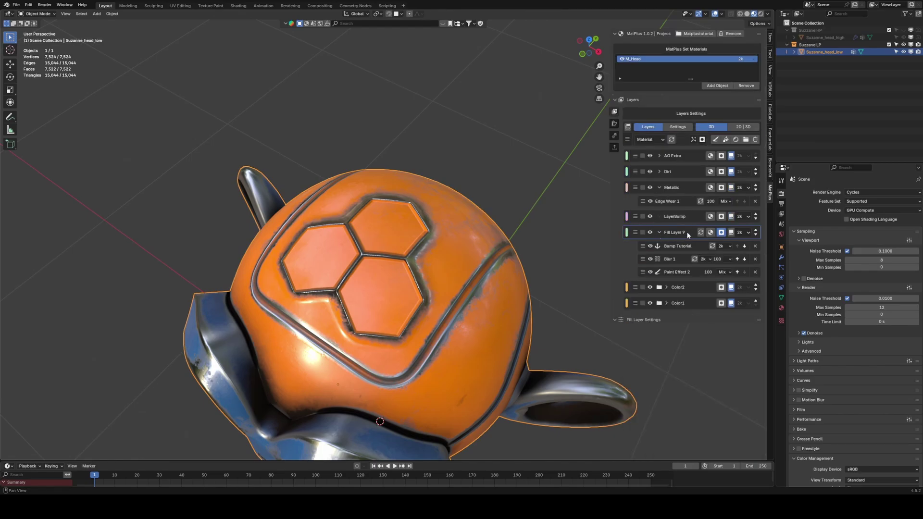
click(674, 260)
click(674, 272)
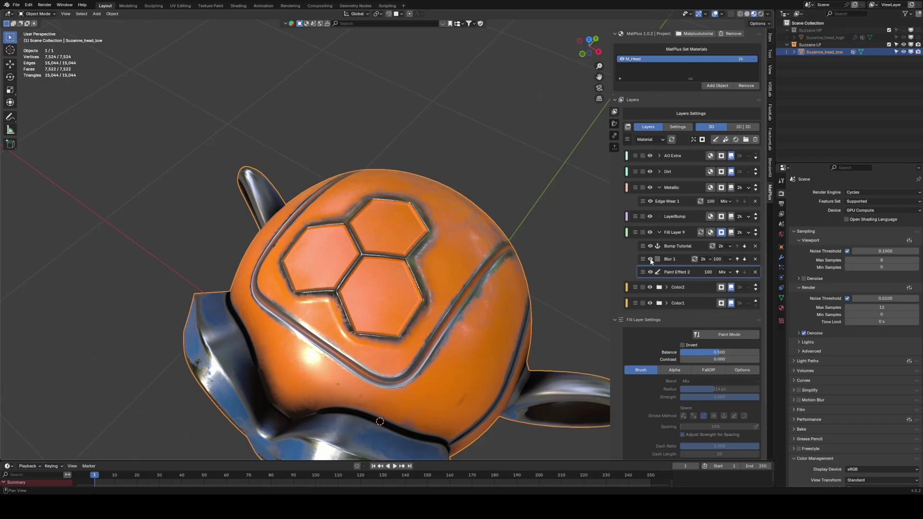
click(650, 259)
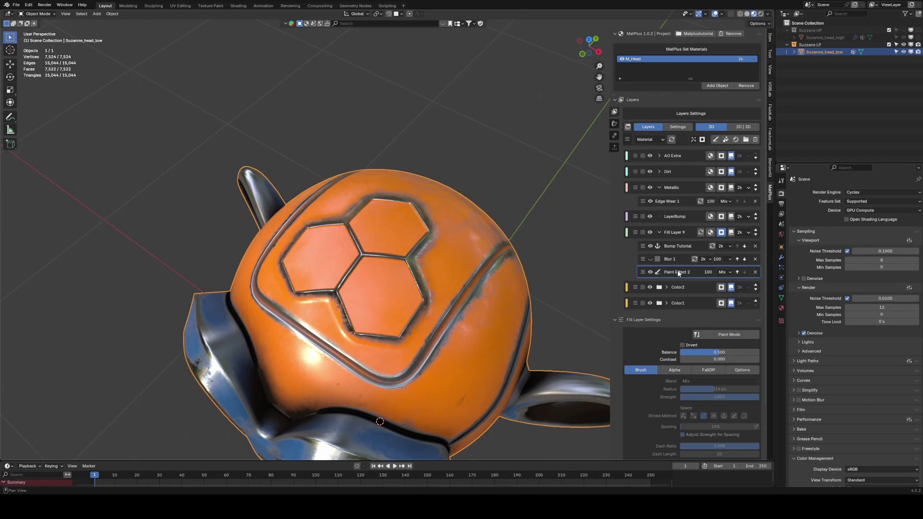
click(717, 333)
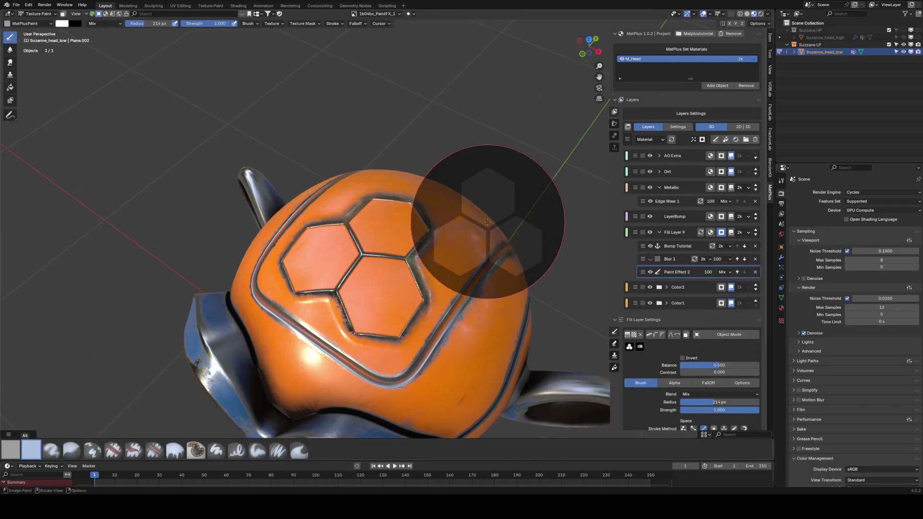
Set the brush radius to 263 px and stamp the three-hexagon alpha on the back of the head between the vertical grooves.
mouse_move(488, 207)
middle_down()
mouse_move(345, 251)
mouse_move(347, 198)
middle_up()
key(f)
click(471, 284)
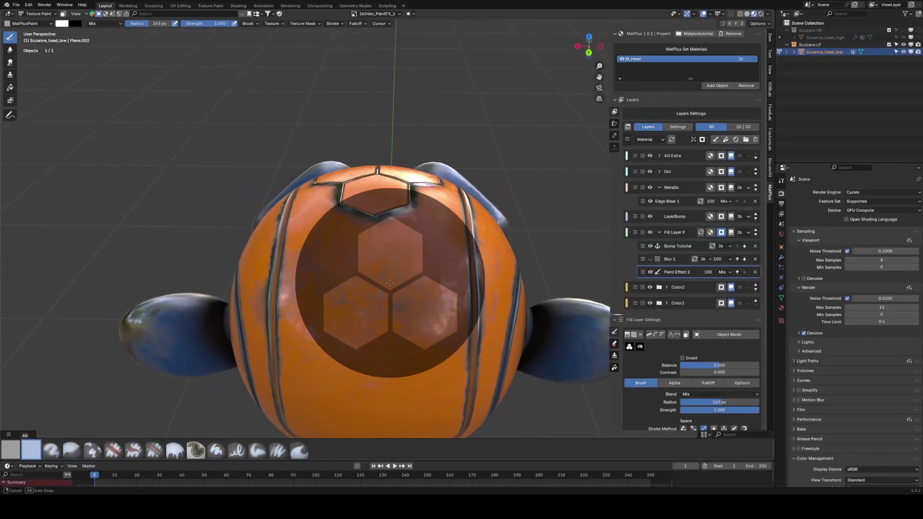
middle_drag(387, 290, 390, 270)
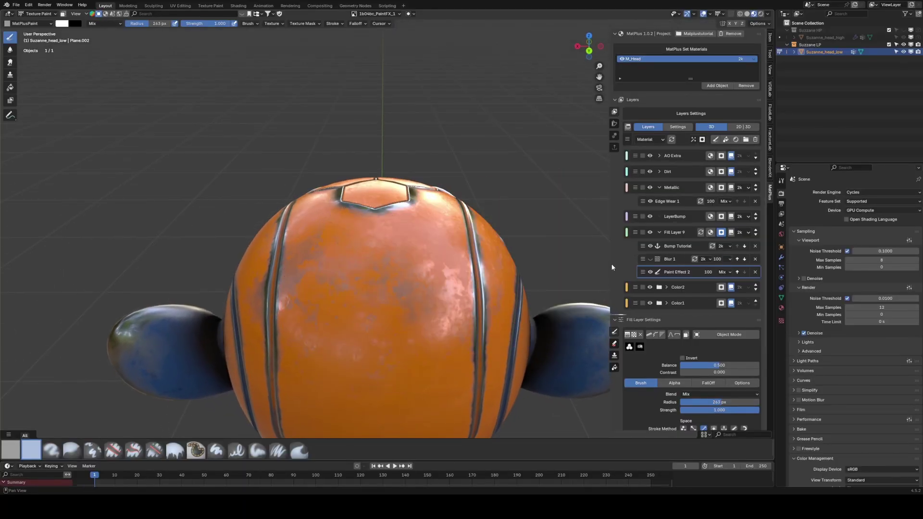
drag(612, 268, 595, 268)
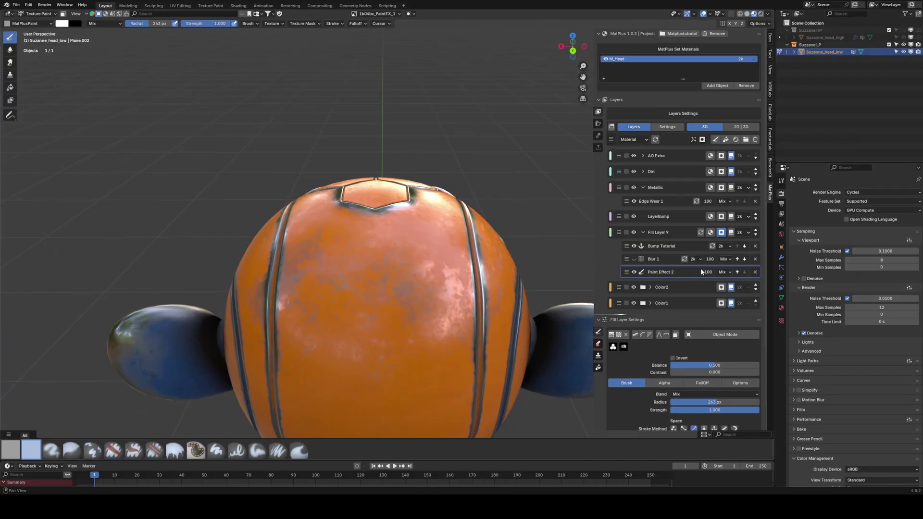
click(377, 300)
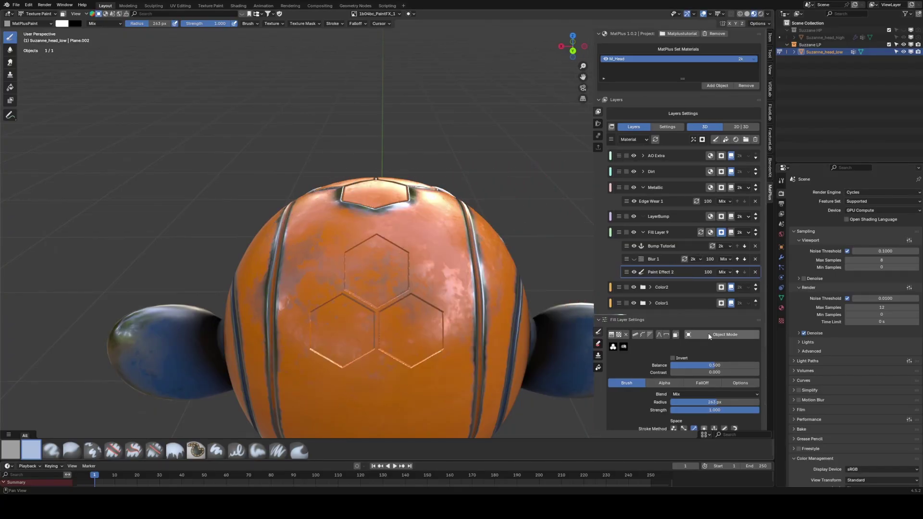
Return to object mode with Fill Layer 9's Blur 1 shown again, and update Blur 1 in LayerBump's mask stack.
click(633, 259)
click(634, 259)
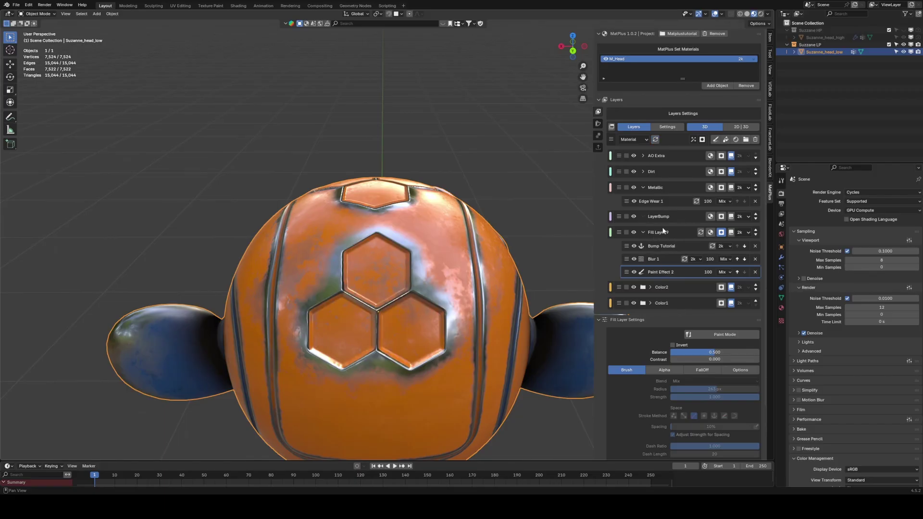
click(720, 217)
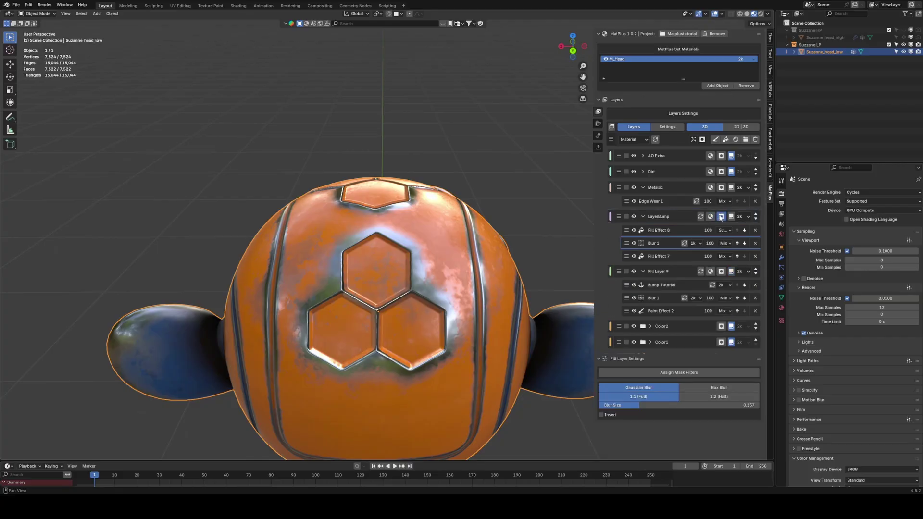
middle_drag(412, 239, 410, 247)
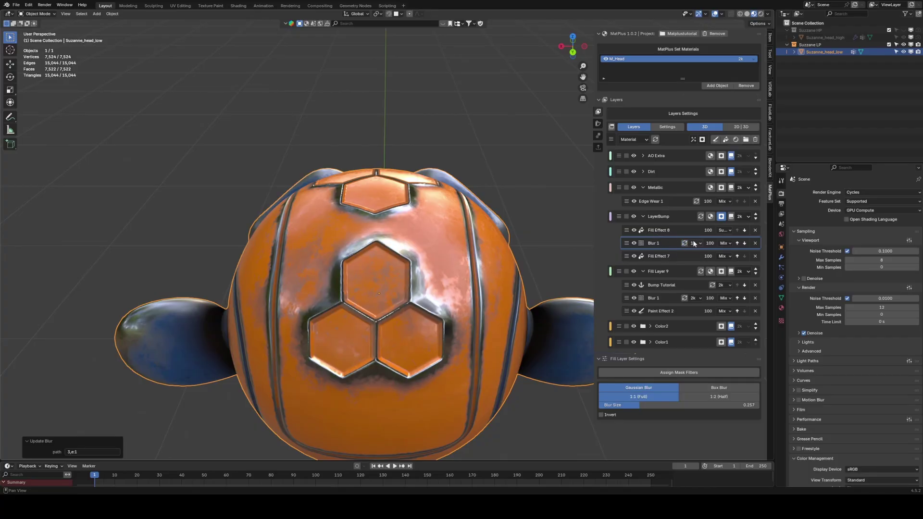
Examine both hexagon details and their metallic edge wear from several sides of the head.
middle_drag(483, 258, 359, 264)
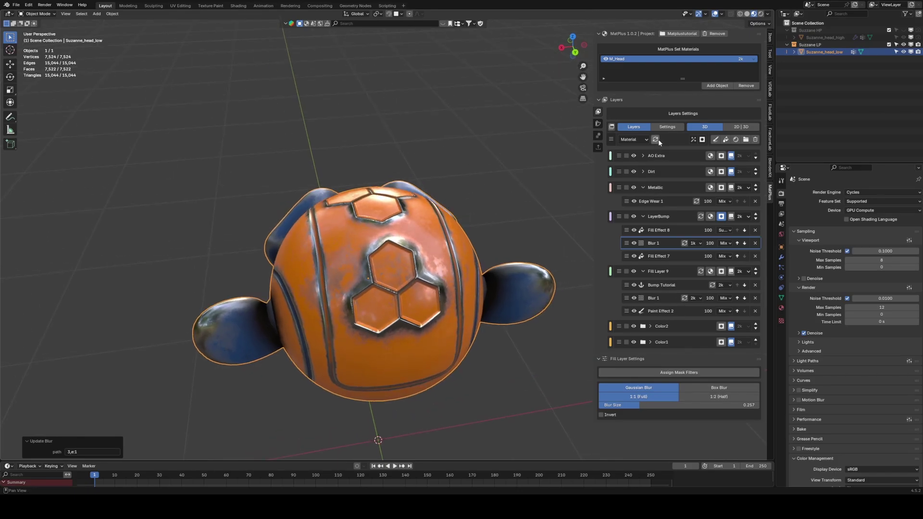
middle_drag(380, 260, 533, 271)
middle_drag(394, 254, 289, 289)
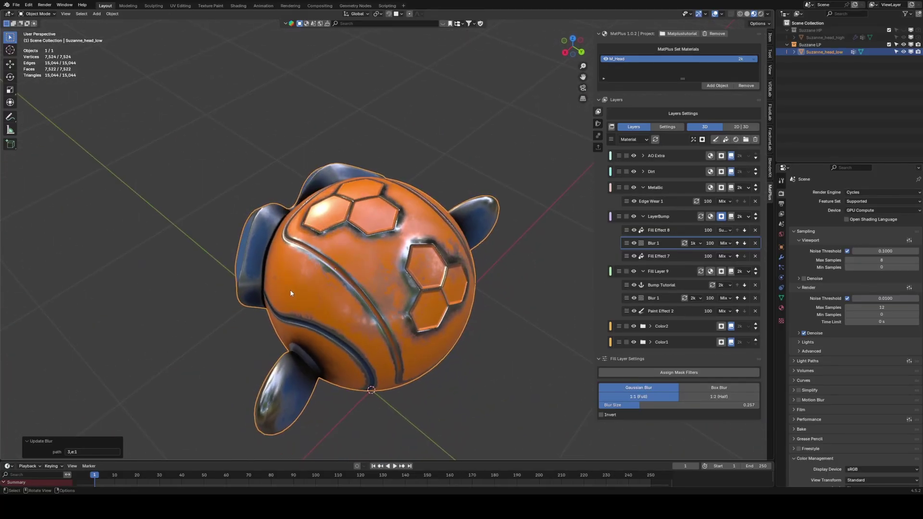
middle_drag(380, 286, 543, 266)
alt+right_drag(366, 288, 277, 287)
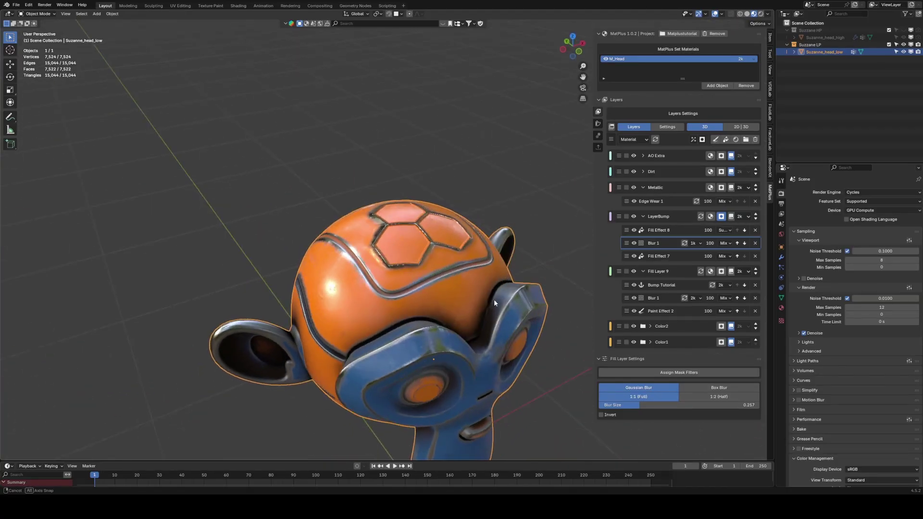